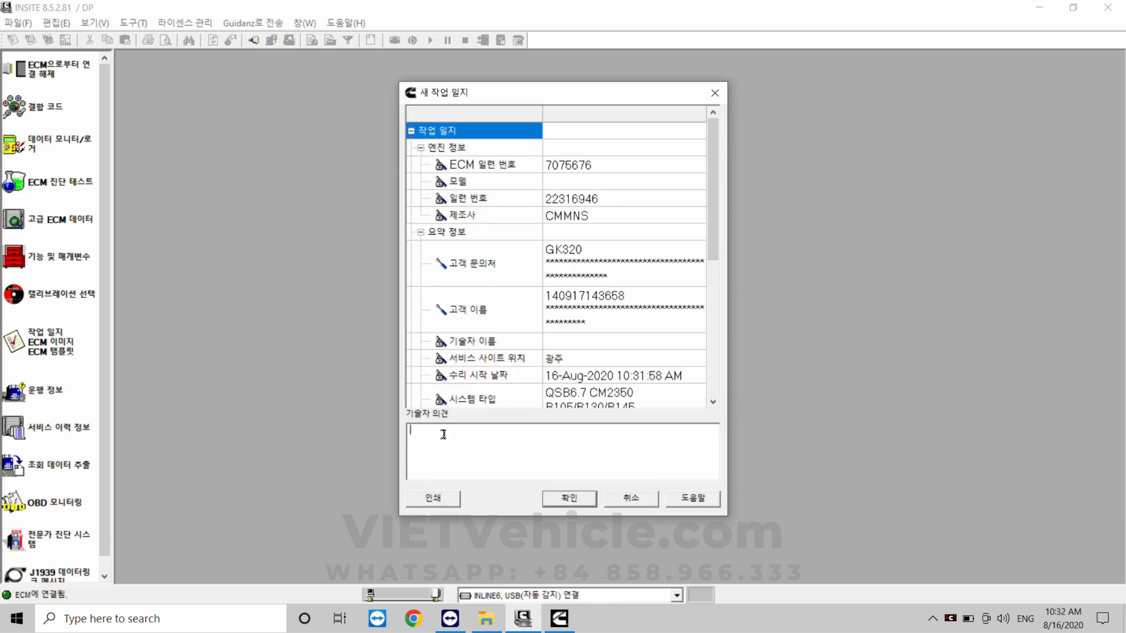
Step: Create the new work order with the technician comment 16/08/2023
{"action": "type", "text": "16/08/2023"}
{"action": "left_click", "coordinate": [570, 498]}
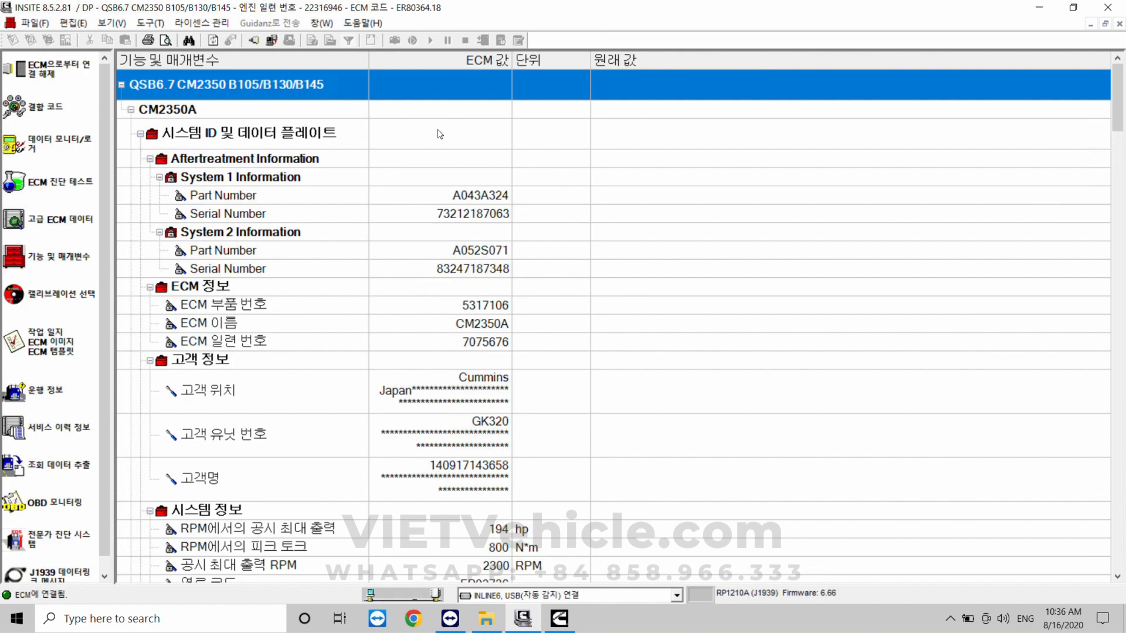
Step: Print the ECM's features and parameters list to a PDF named parameter on the Desktop
{"action": "left_click", "coordinate": [347, 345]}
{"action": "scroll", "coordinate": [334, 377], "scroll_direction": "down", "scroll_amount": 2}
{"action": "key", "text": "Up"}
{"action": "key", "text": "Up"}
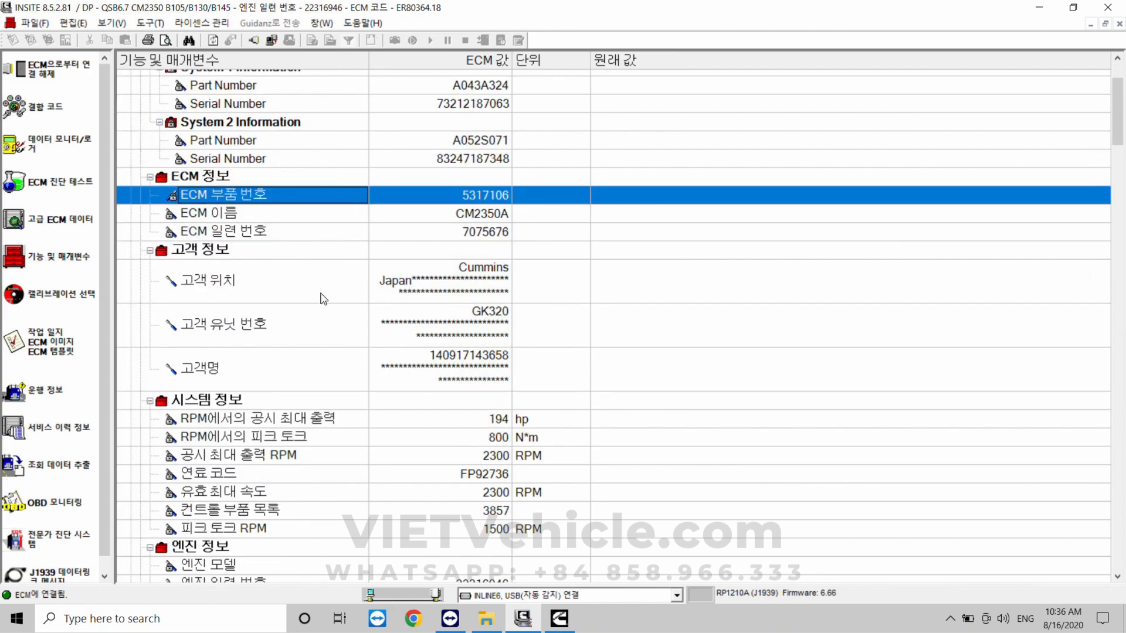
{"action": "scroll", "coordinate": [324, 299], "scroll_direction": "down", "scroll_amount": 5}
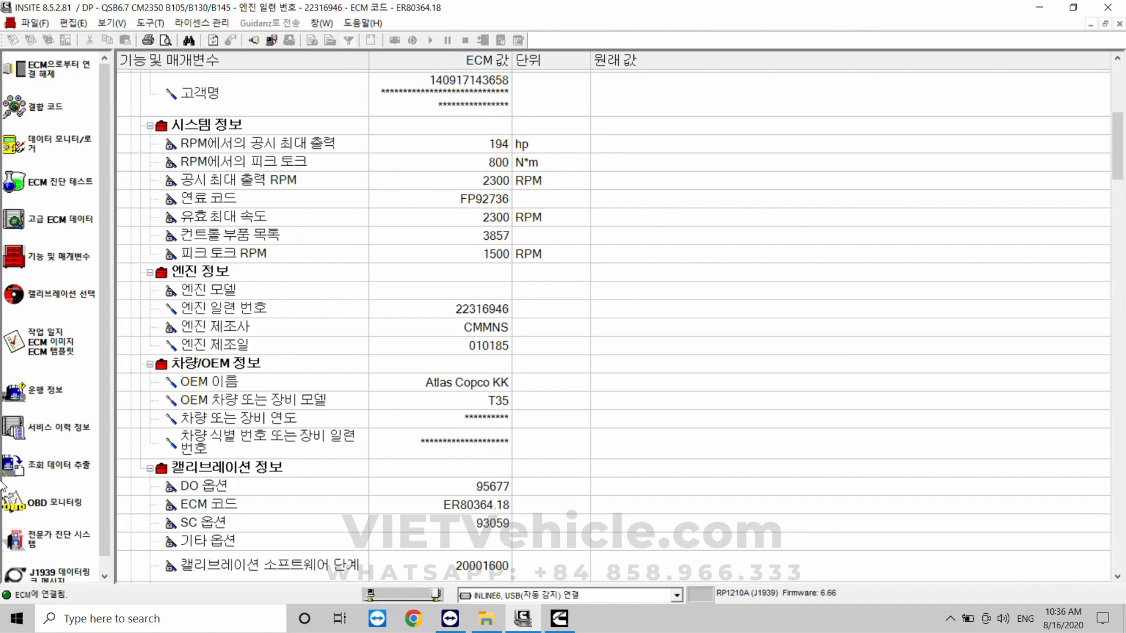
{"action": "left_click", "coordinate": [148, 41]}
{"action": "left_click", "coordinate": [202, 302]}
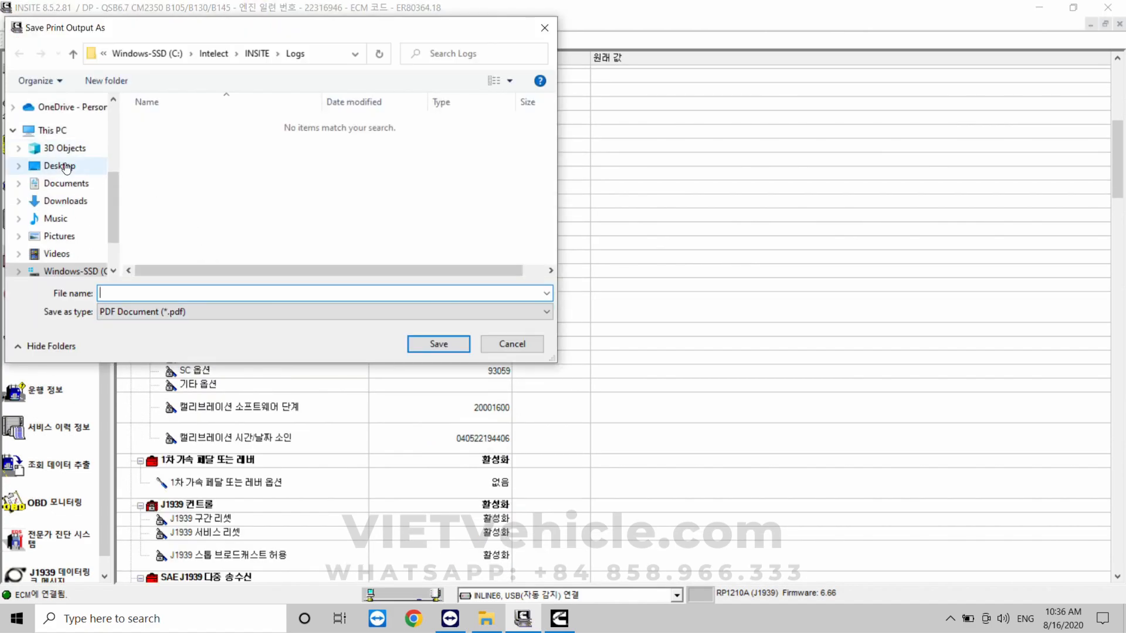
{"action": "left_click", "coordinate": [59, 166]}
{"action": "left_click", "coordinate": [244, 293]}
{"action": "type", "text": "parameter"}
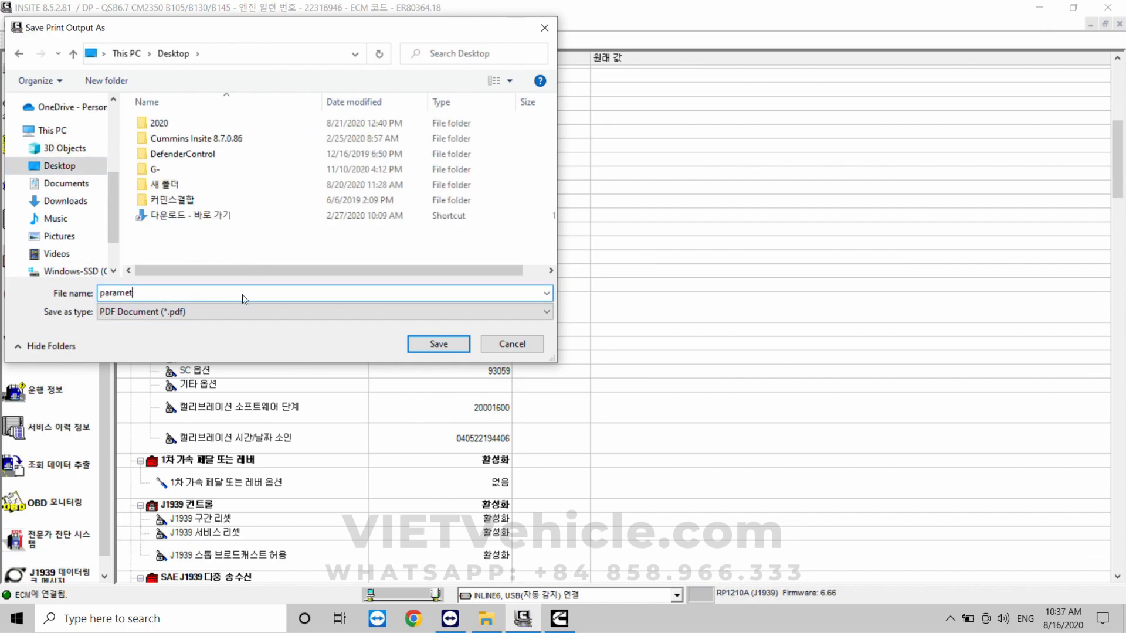
{"action": "left_click", "coordinate": [441, 346]}
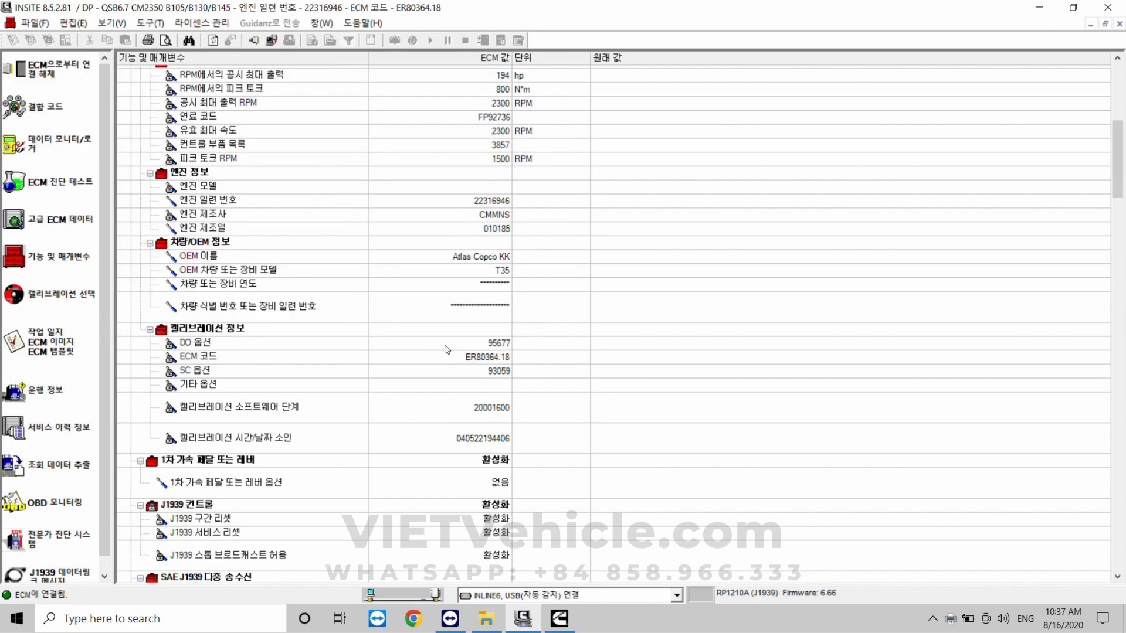
Step: Display the ECM's trip information and service history, acknowledging the fuel system fault notice
{"action": "scroll", "coordinate": [447, 350], "scroll_direction": "up", "scroll_amount": 2}
{"action": "left_click", "coordinate": [53, 296]}
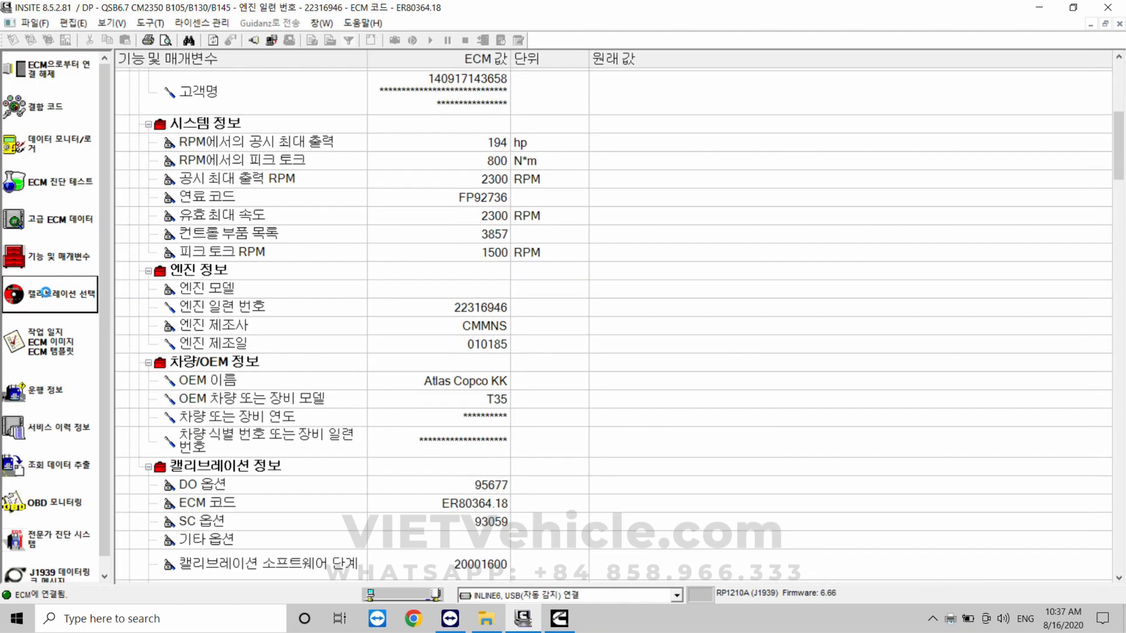
{"action": "left_click", "coordinate": [36, 437]}
{"action": "left_click", "coordinate": [44, 403]}
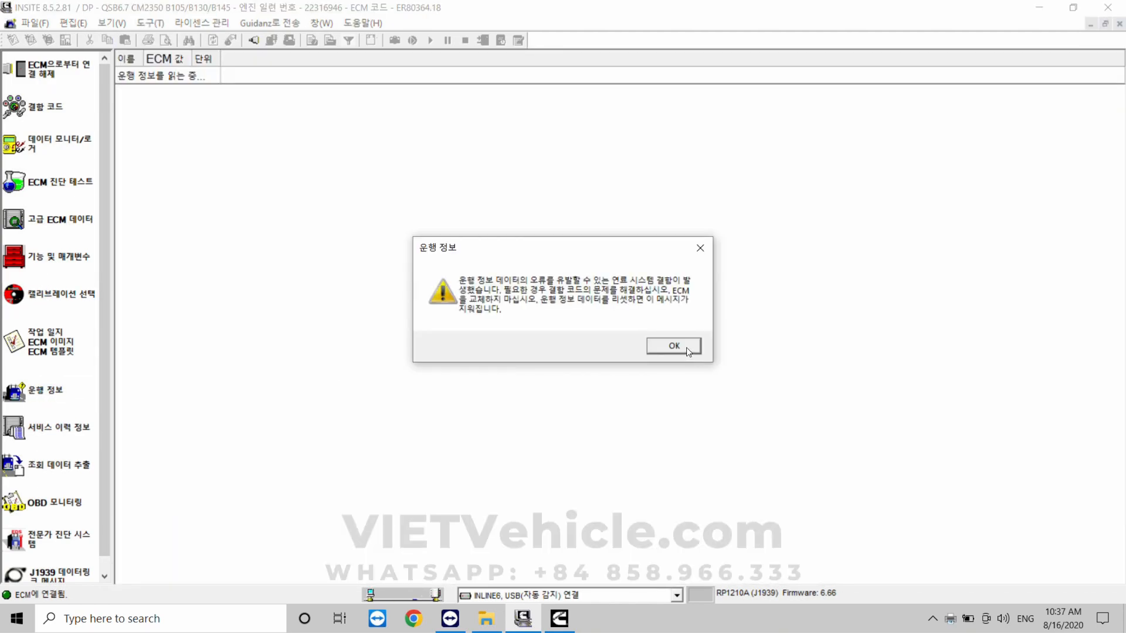
{"action": "left_click", "coordinate": [687, 349]}
{"action": "left_click", "coordinate": [94, 413]}
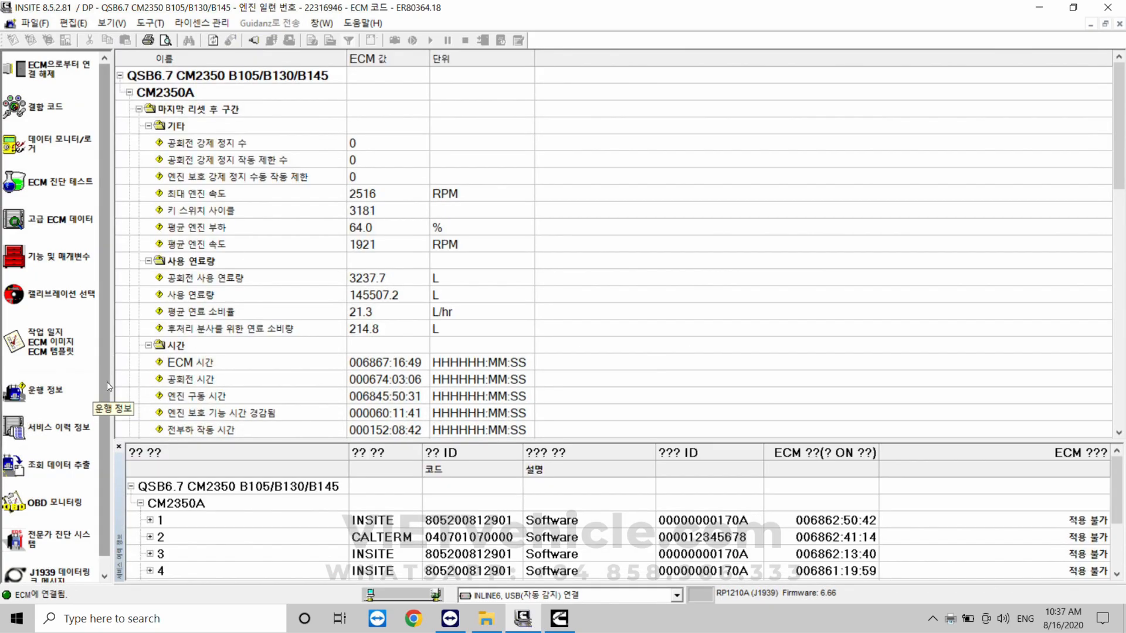
{"action": "scroll", "coordinate": [109, 410], "scroll_direction": "down", "scroll_amount": 1}
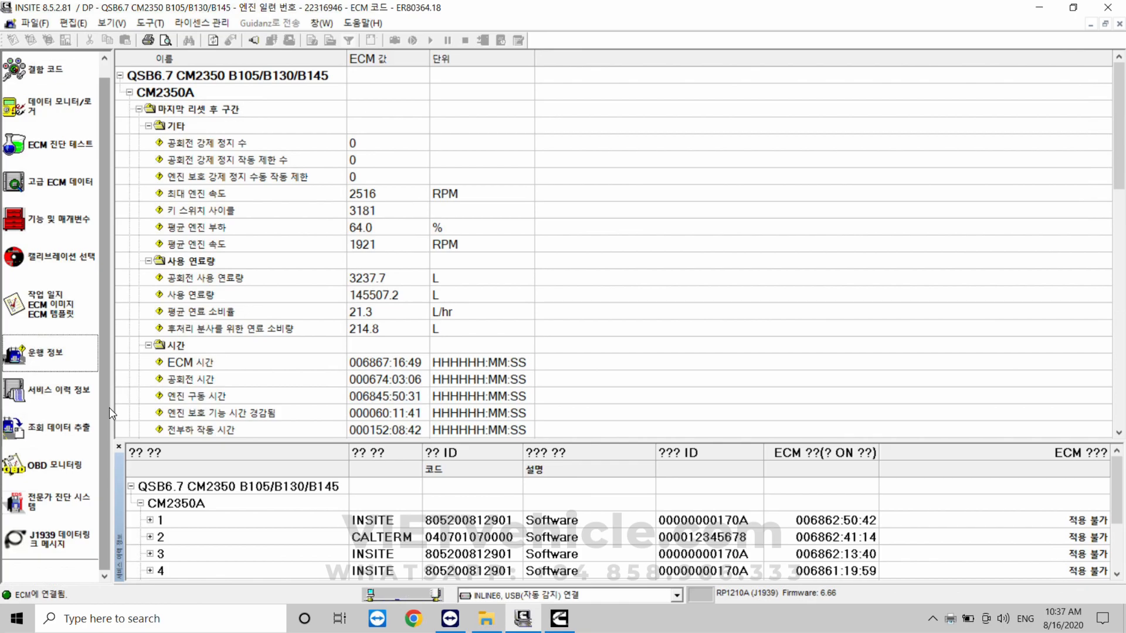
Step: Convert the initial CM2350A image of the 16-Aug-2020 work order into an ECM template with the system comment 16/8/2023
{"action": "left_click", "coordinate": [32, 302]}
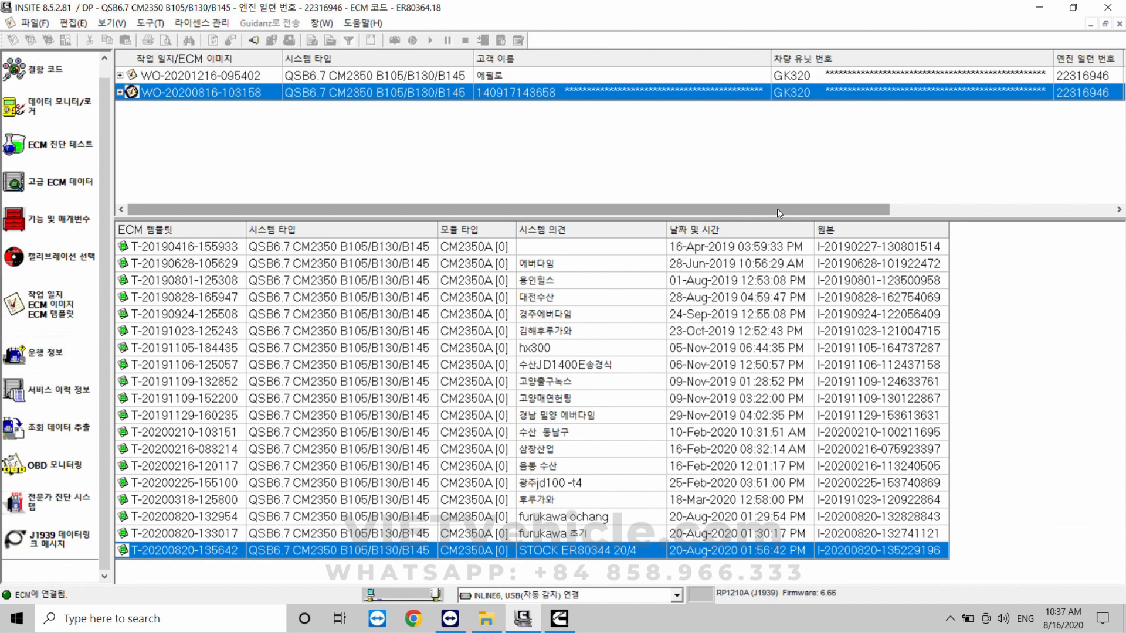
{"action": "left_click", "coordinate": [1119, 209]}
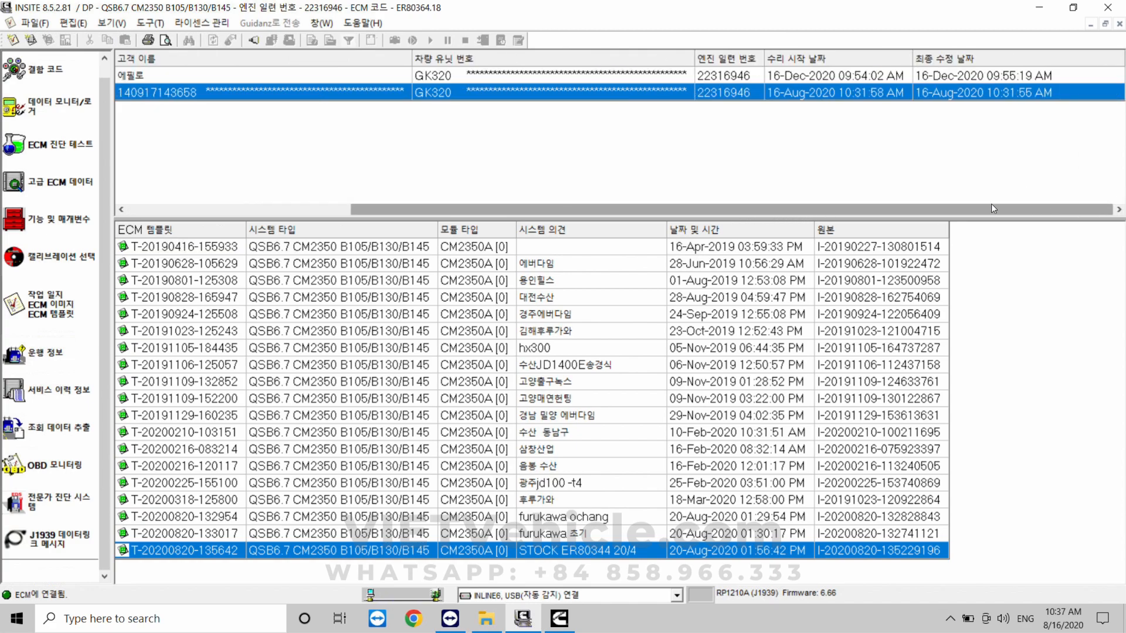
{"action": "left_click_drag", "start_coordinate": [442, 211], "coordinate": [249, 212]}
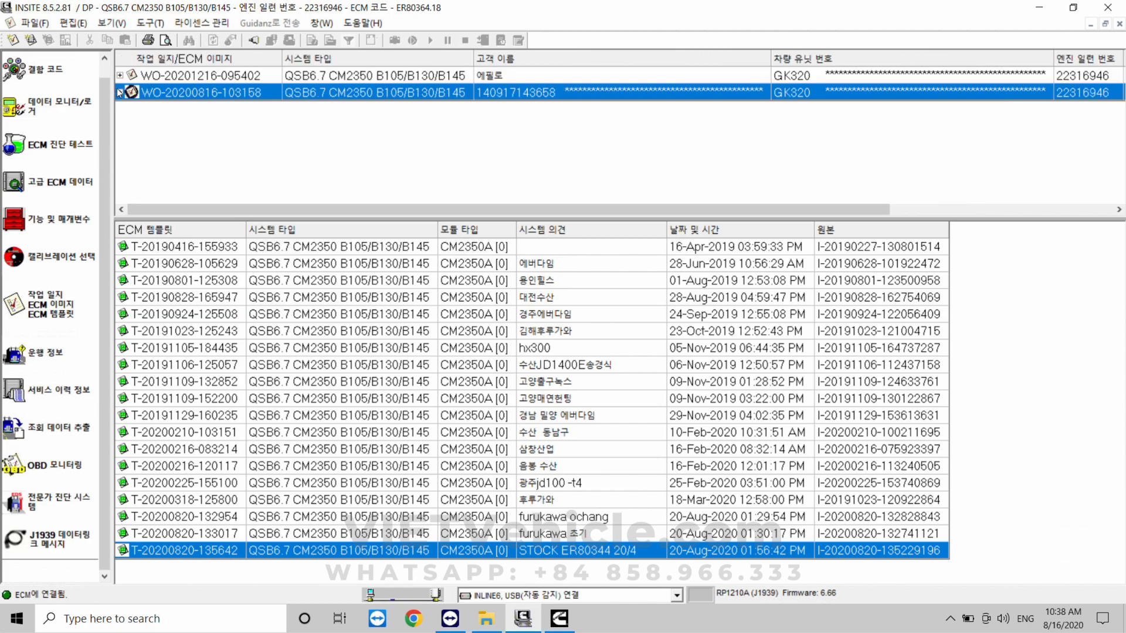
{"action": "double_click", "coordinate": [196, 94]}
{"action": "left_click", "coordinate": [381, 126]}
{"action": "right_click", "coordinate": [381, 125]}
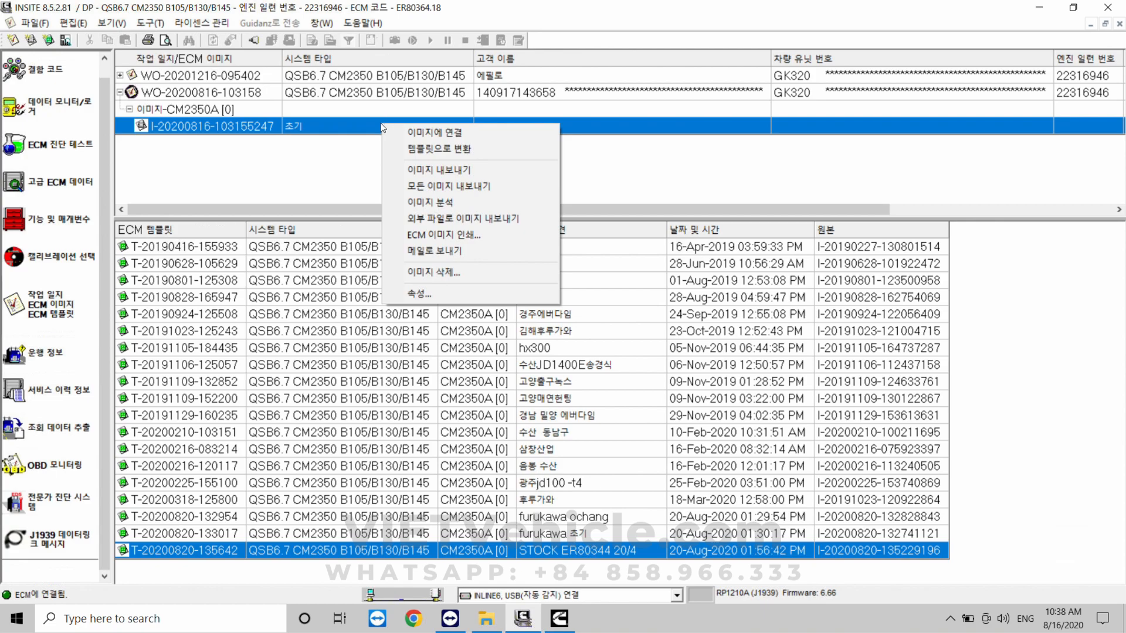
{"action": "left_click", "coordinate": [437, 149]}
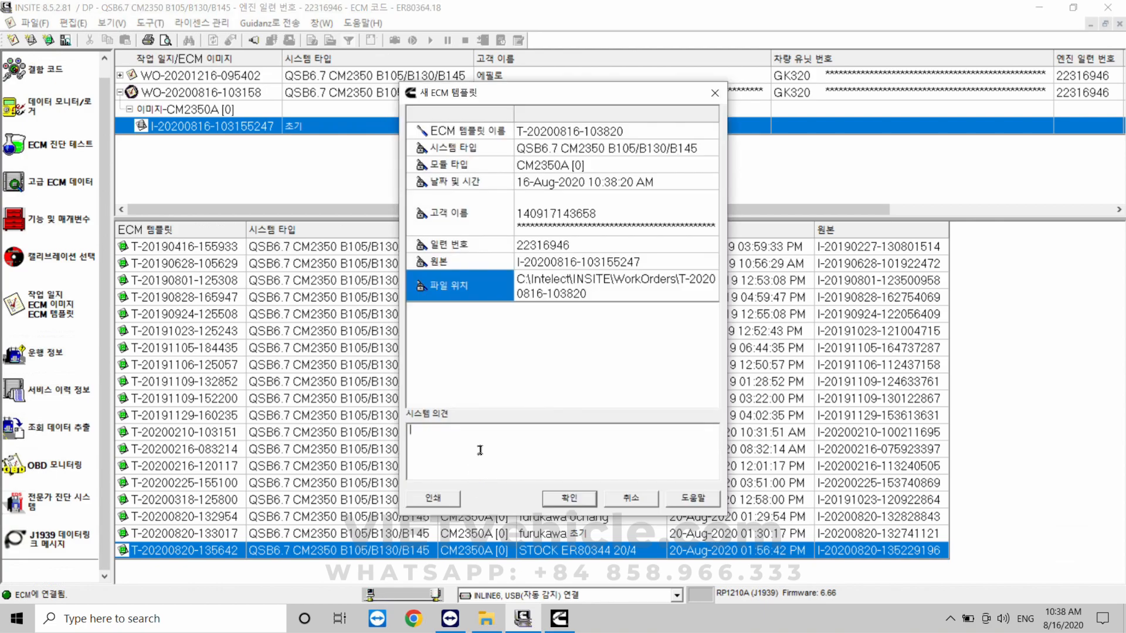
{"action": "type", "text": "16/8/2023"}
{"action": "left_click", "coordinate": [570, 499]}
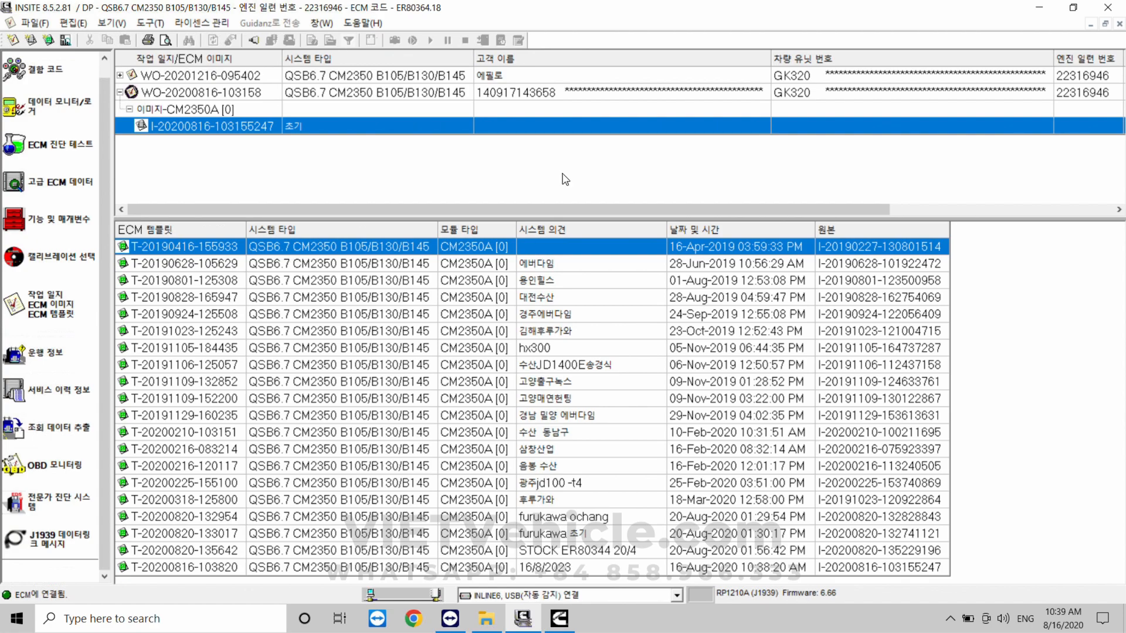
Step: Check the calibration selection page and review the ECM's fault codes
{"action": "left_click", "coordinate": [47, 323]}
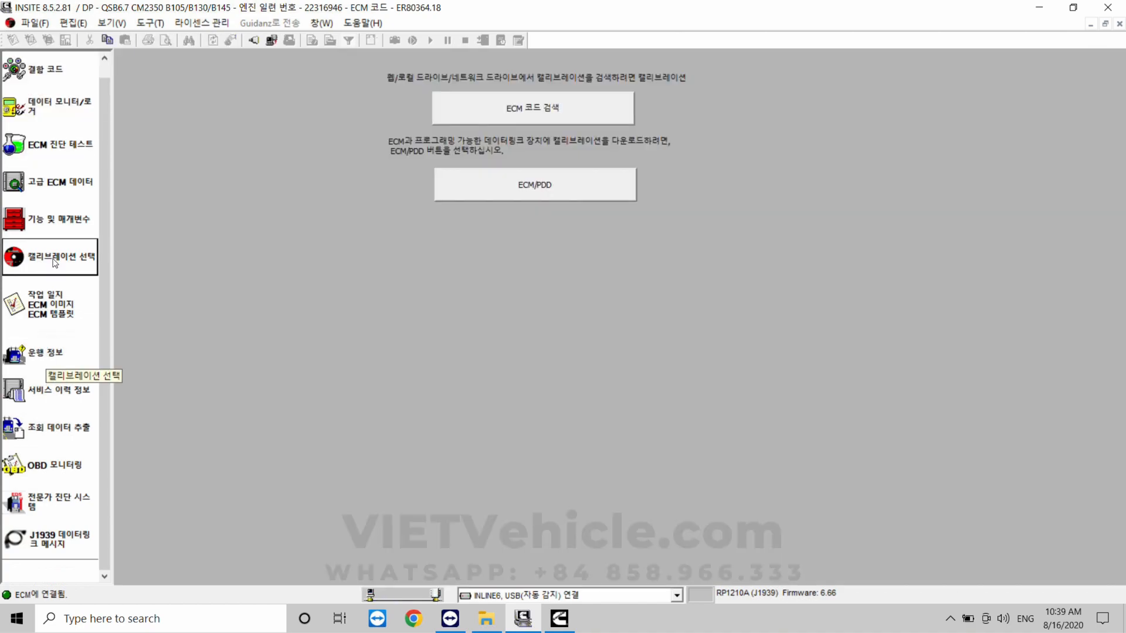
{"action": "left_click", "coordinate": [54, 264]}
{"action": "left_click", "coordinate": [45, 222]}
{"action": "left_click", "coordinate": [78, 56]}
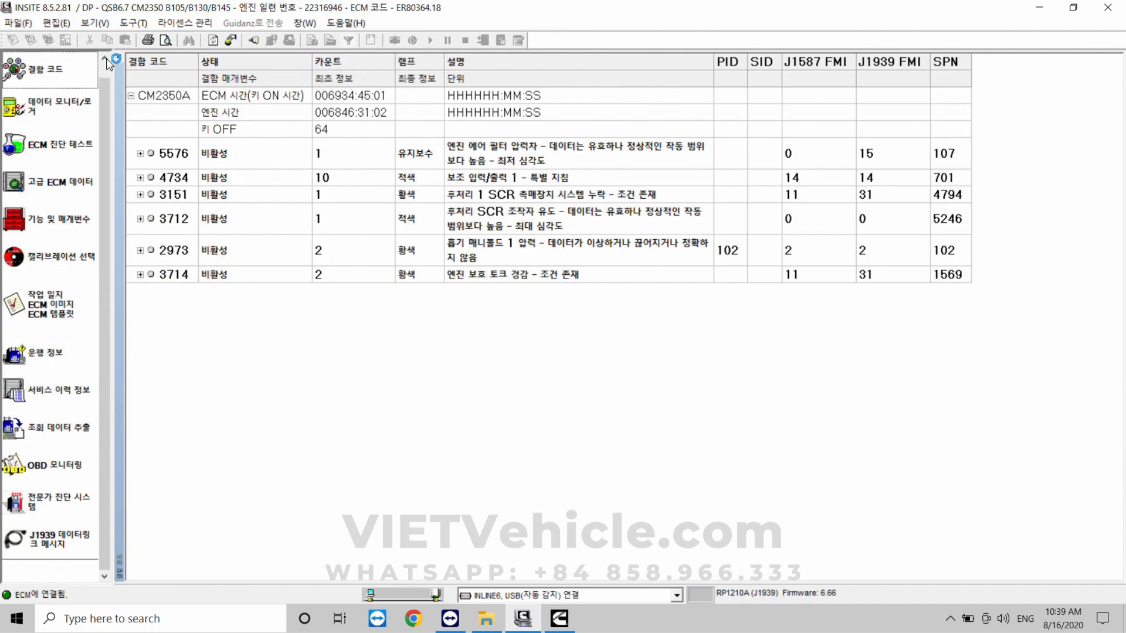
{"action": "left_click", "coordinate": [105, 60]}
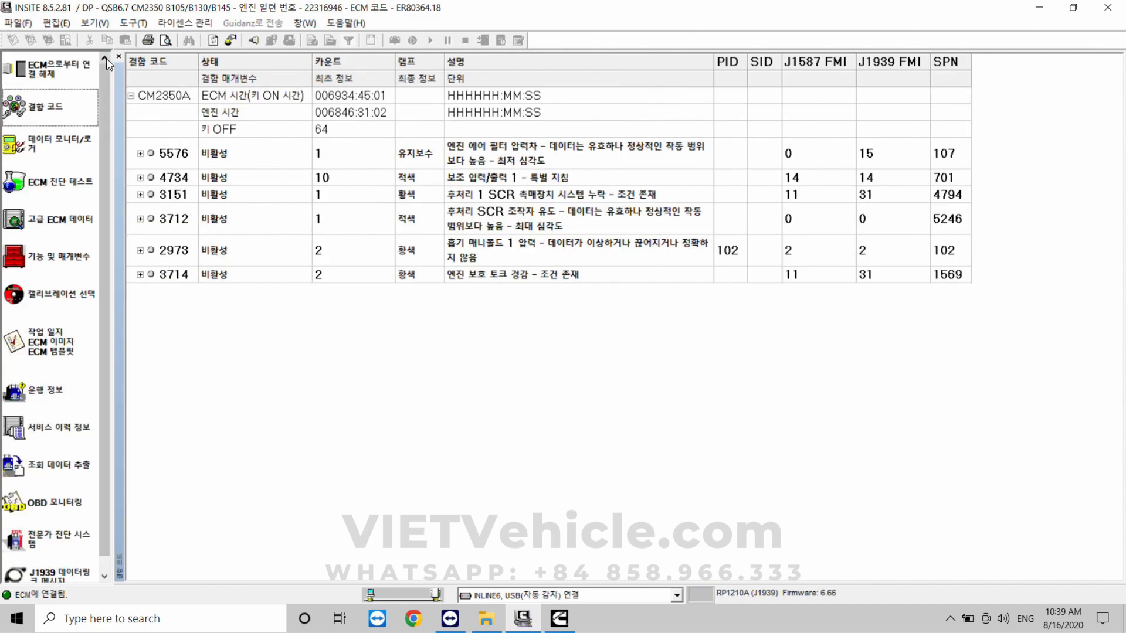
Step: Disconnect from the ECM and create the final ECM image with the technician comment asdsd
{"action": "left_click", "coordinate": [51, 69]}
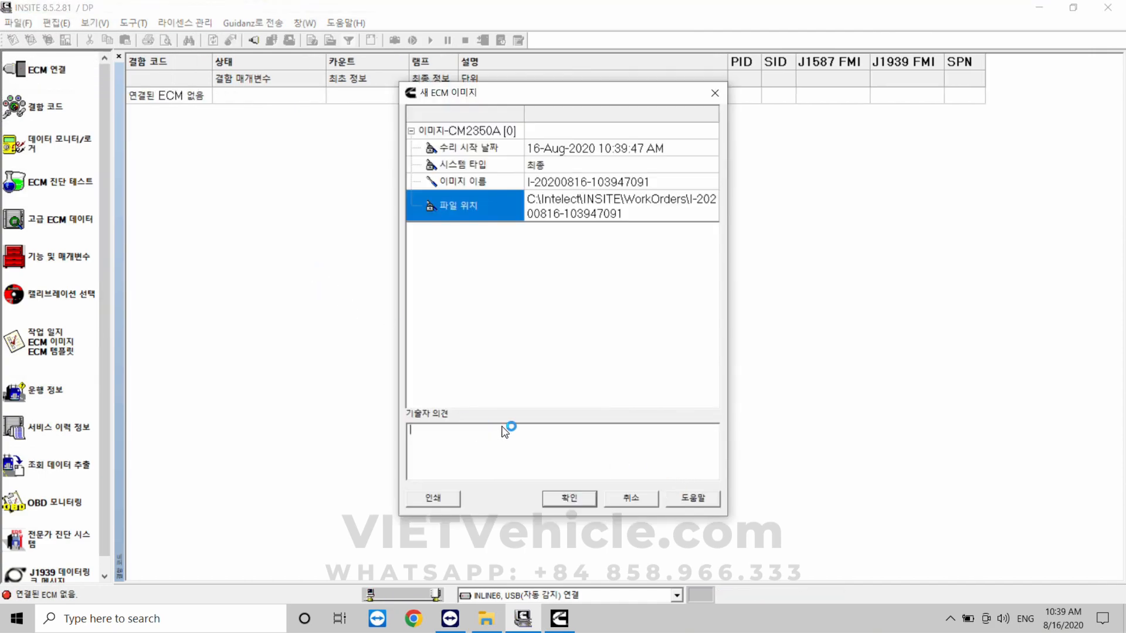
{"action": "type", "text": "asdsd"}
{"action": "left_click", "coordinate": [571, 499]}
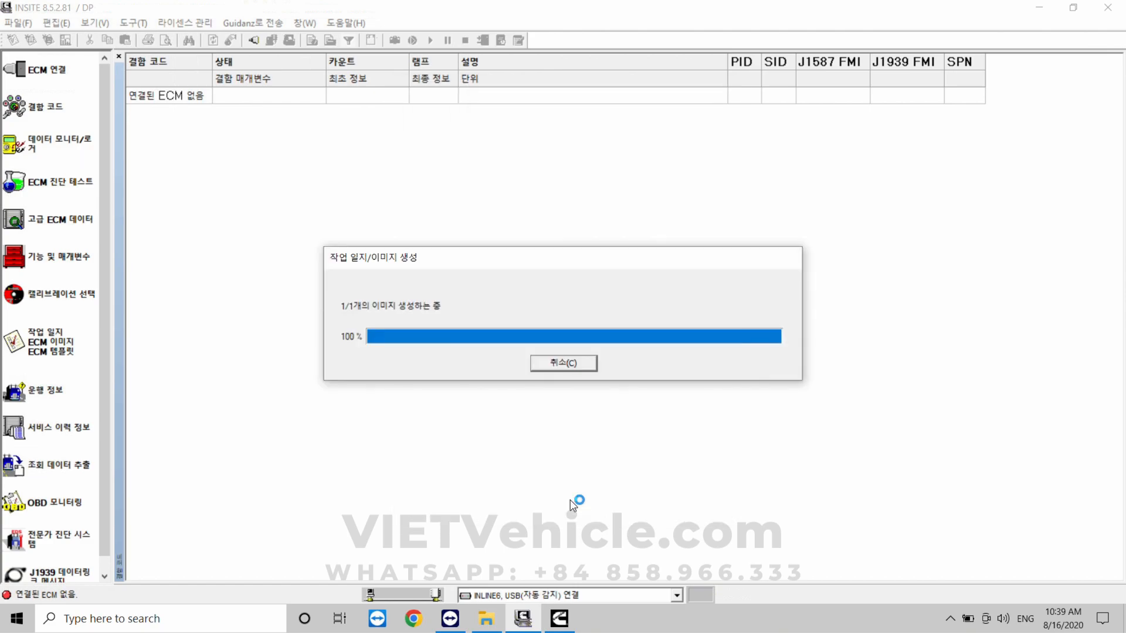
{"action": "left_click", "coordinate": [119, 56]}
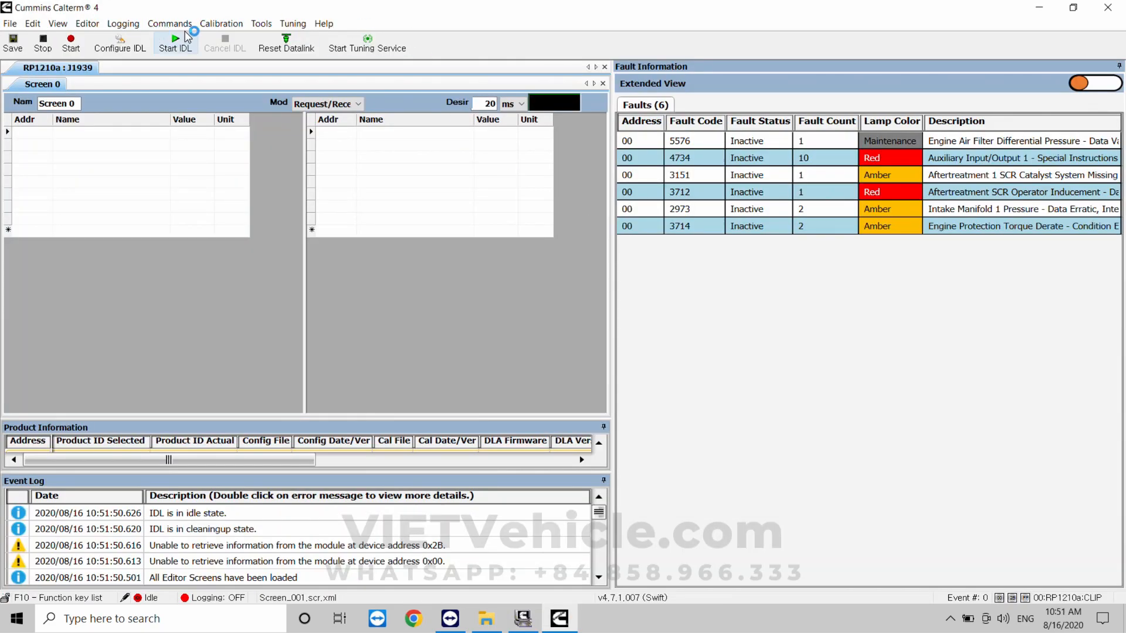
Step: In Cummins Calterm, begin a calibration upload for device 00, saving as a GTIS 4.X calibration file (*.xcal)
{"action": "left_click", "coordinate": [169, 23]}
{"action": "mouse_move", "coordinate": [221, 24]}
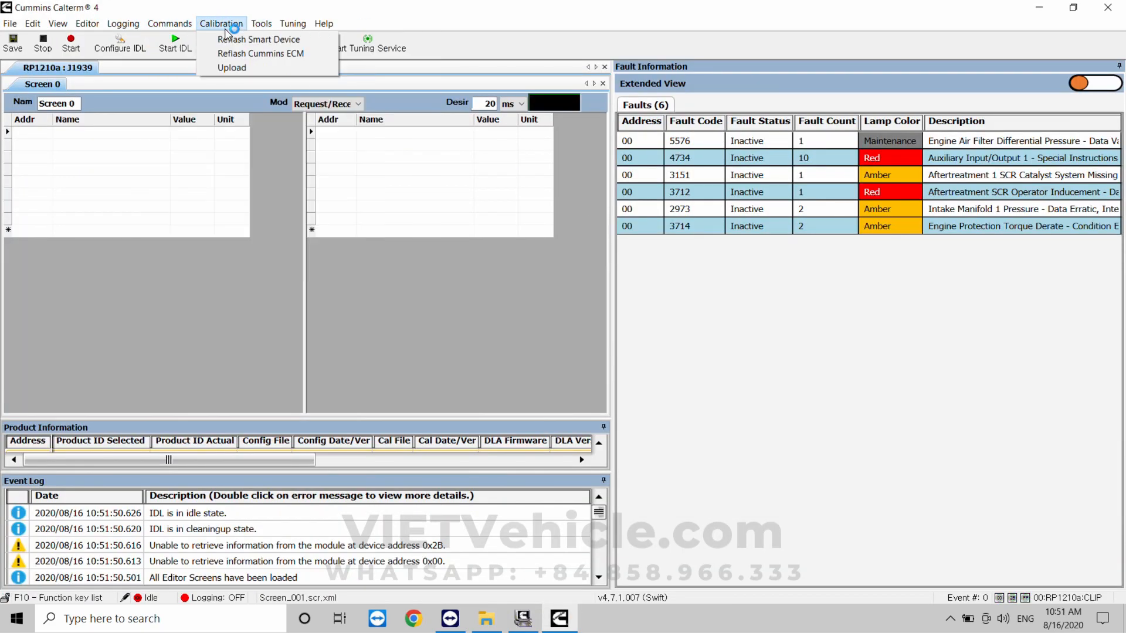
{"action": "left_click", "coordinate": [239, 71]}
{"action": "left_click", "coordinate": [751, 174]}
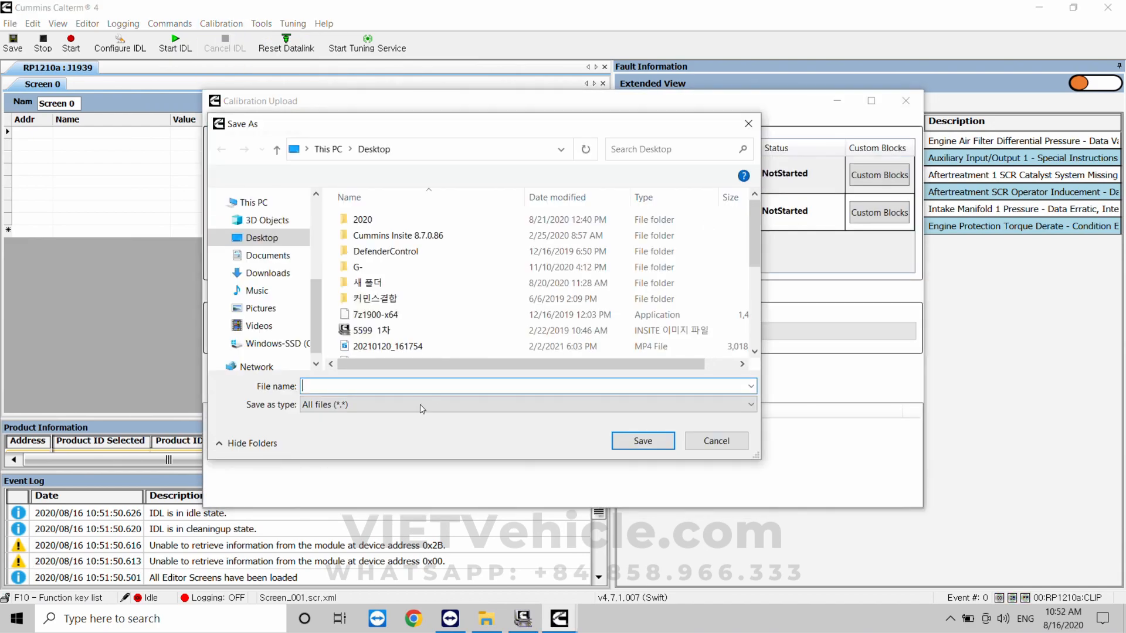
{"action": "left_click", "coordinate": [401, 408]}
{"action": "left_click", "coordinate": [390, 431]}
Step: Name the Desktop backup file ER80364_backup_stock, upload the device 00 calibration to it and close the upload window
{"action": "left_click", "coordinate": [372, 387]}
{"action": "key", "text": "Caps_Lock"}
{"action": "type", "text": "ER80364_"}
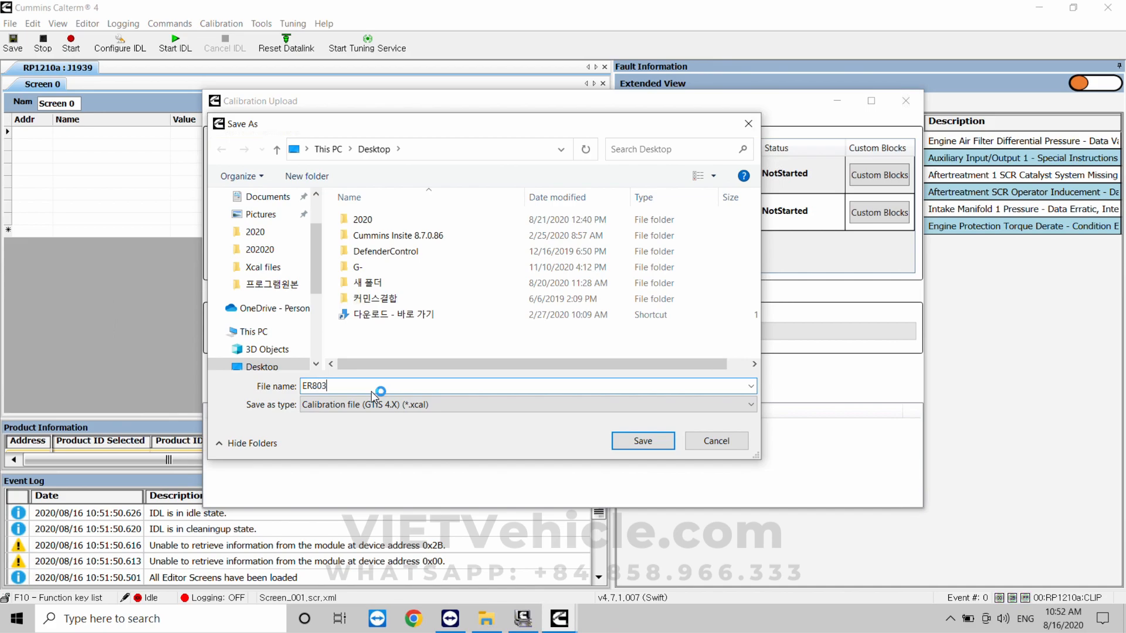
{"action": "key", "text": "Caps_Lock"}
{"action": "type", "text": "backup_stock"}
{"action": "left_click", "coordinate": [643, 440]}
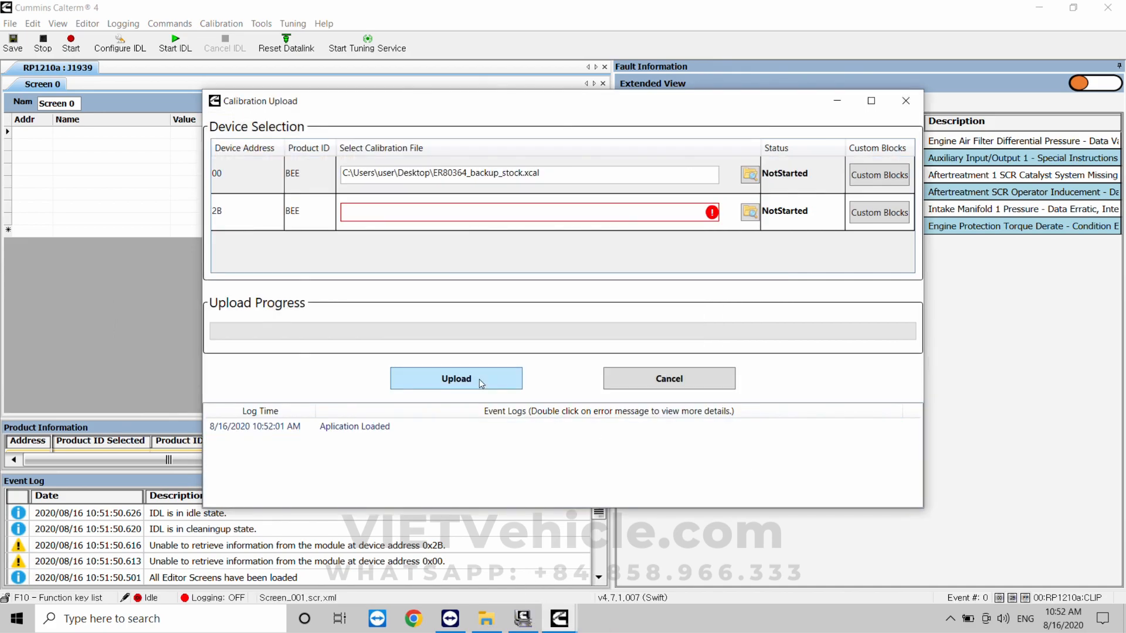
{"action": "left_click", "coordinate": [456, 378]}
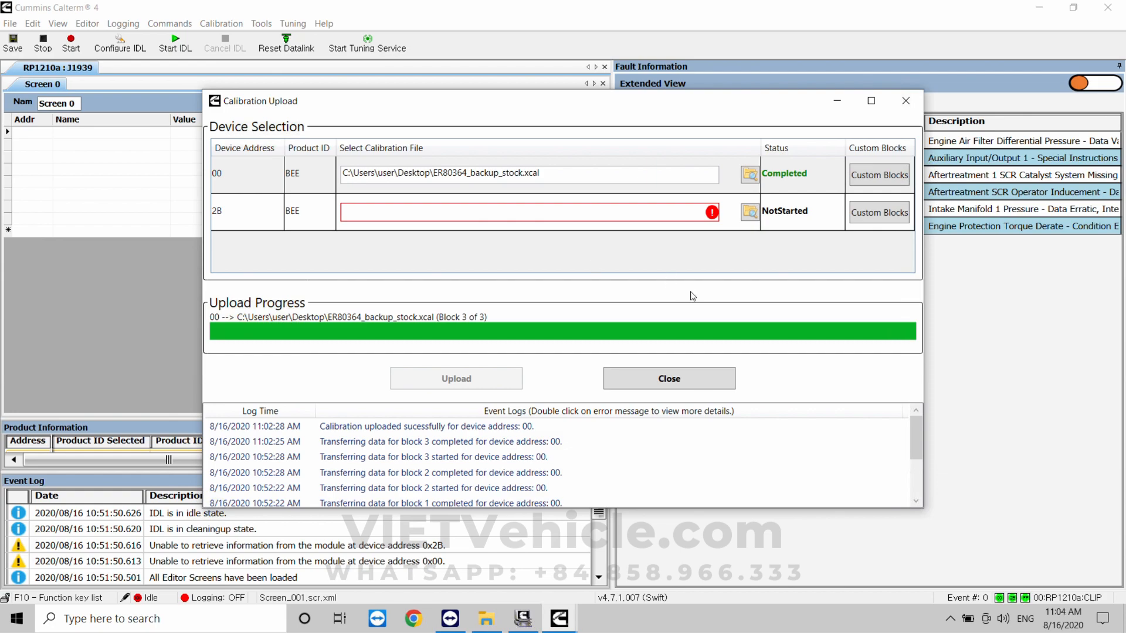
{"action": "left_click", "coordinate": [683, 385]}
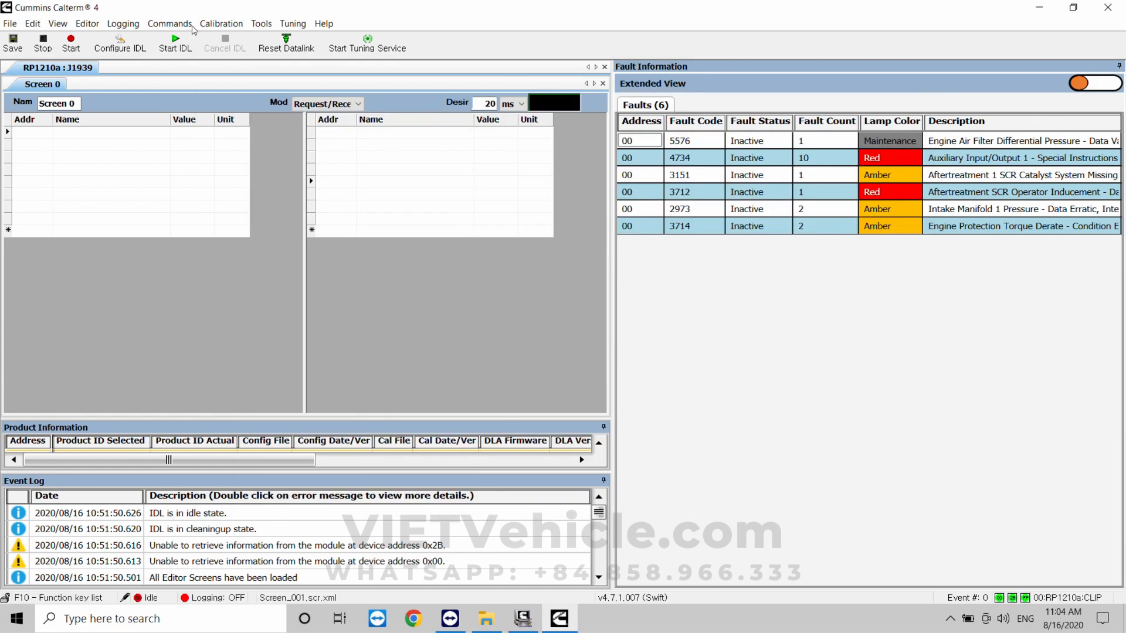
Step: Begin a Cummins ECM reflash, closing the current connection, and choose ER80364 DPF SCR EGR.xcal from the Desktop for device 0x00
{"action": "left_click", "coordinate": [215, 23]}
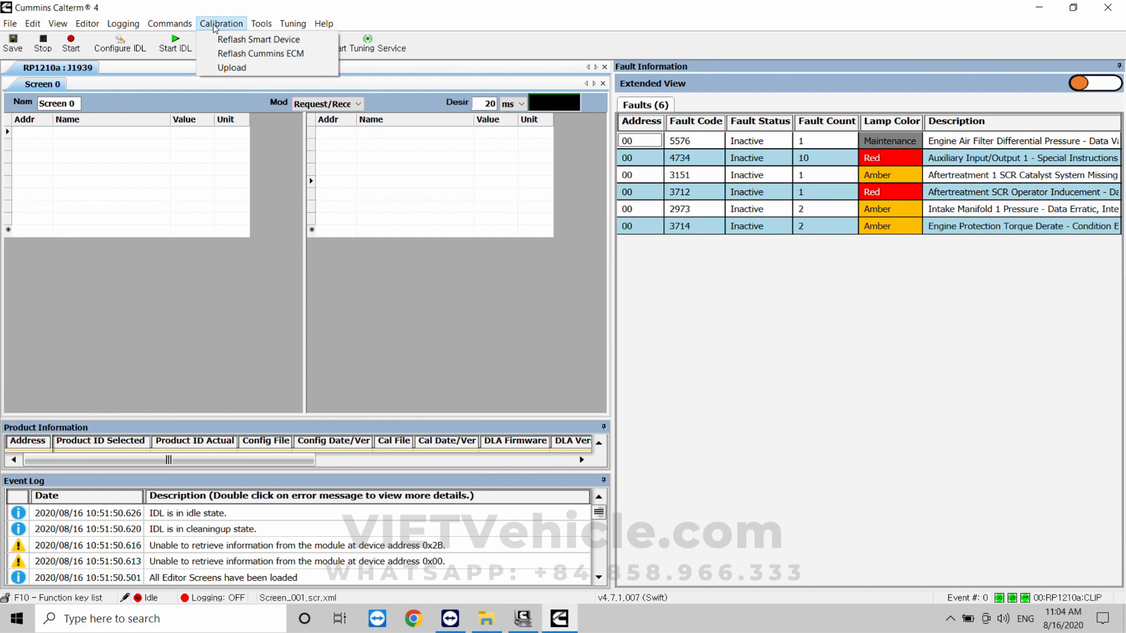
{"action": "left_click", "coordinate": [261, 54]}
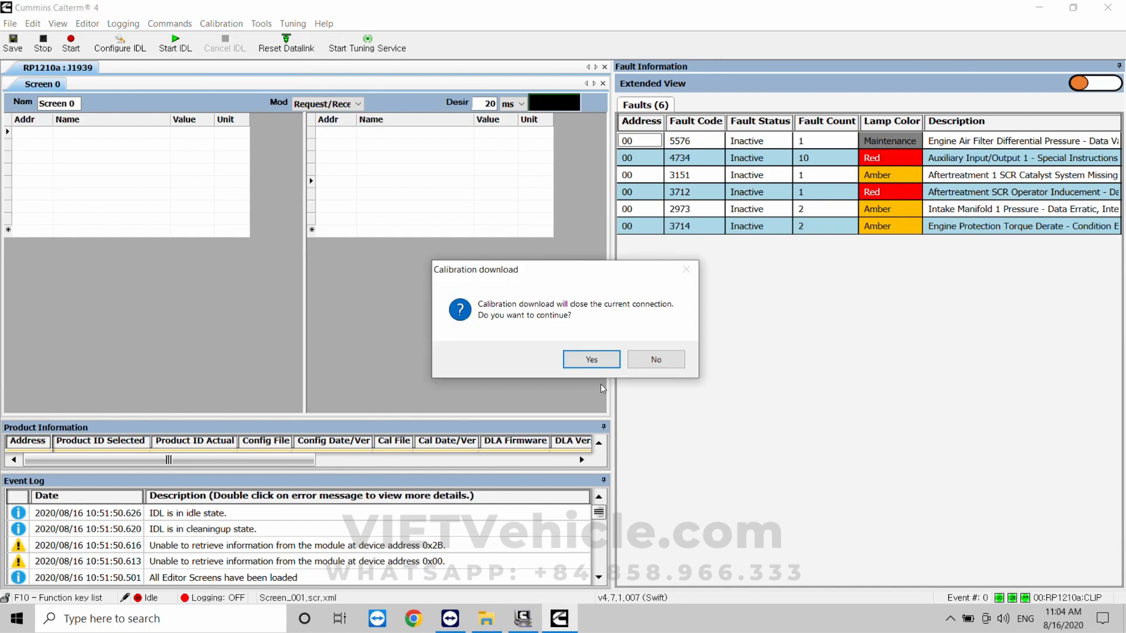
{"action": "left_click", "coordinate": [599, 361]}
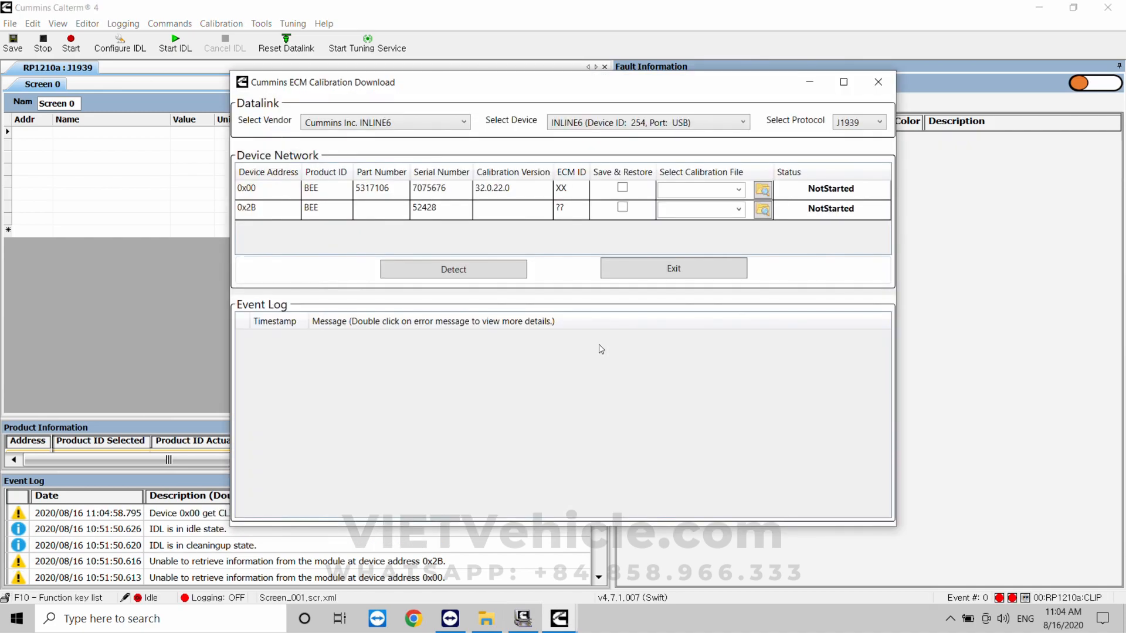
{"action": "left_click", "coordinate": [765, 191]}
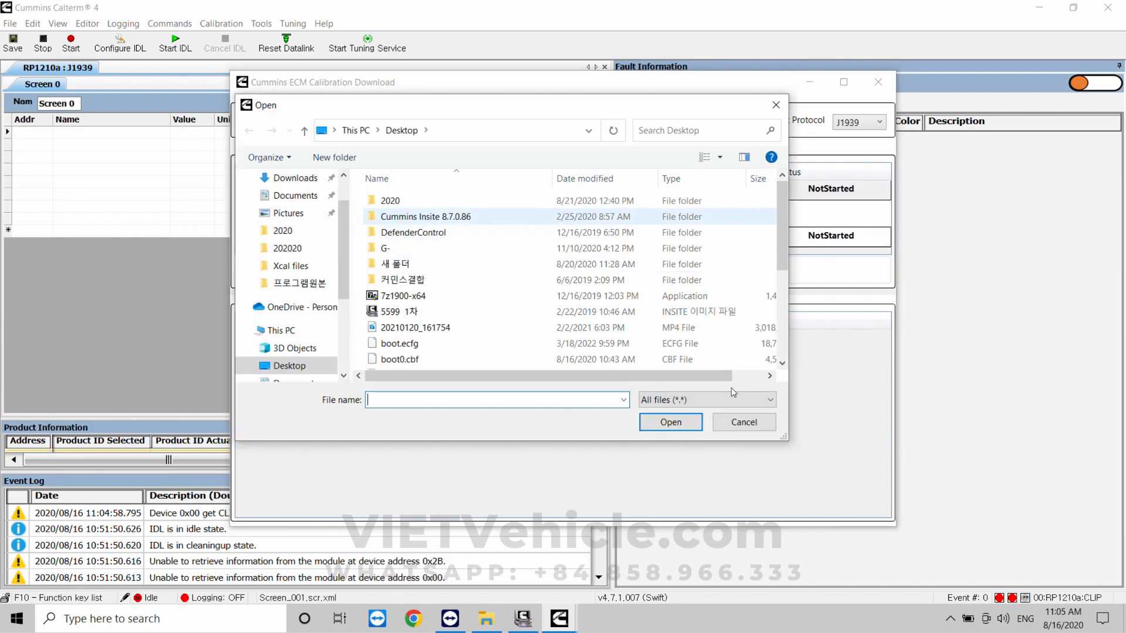
{"action": "left_click", "coordinate": [720, 402]}
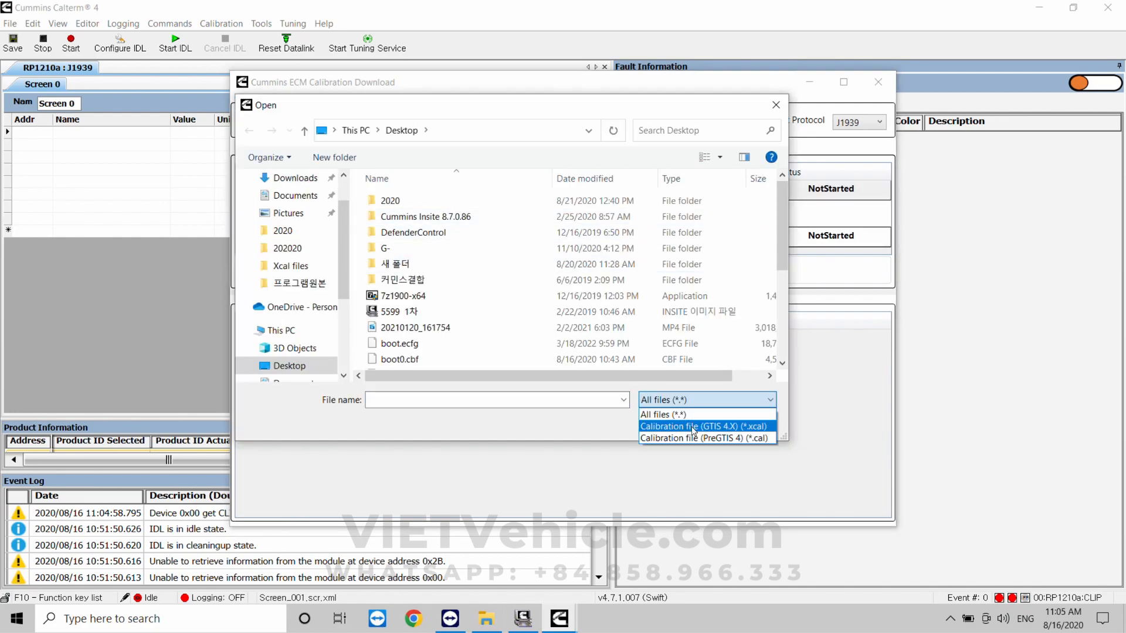
{"action": "left_click", "coordinate": [693, 427]}
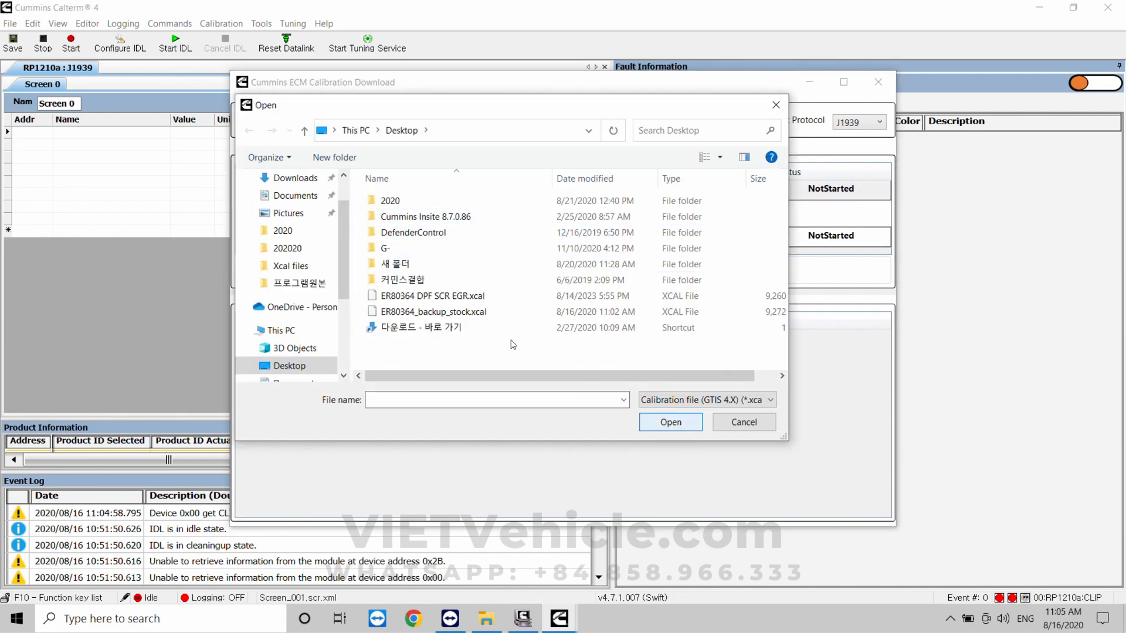
{"action": "left_click", "coordinate": [437, 297]}
{"action": "left_click", "coordinate": [669, 423]}
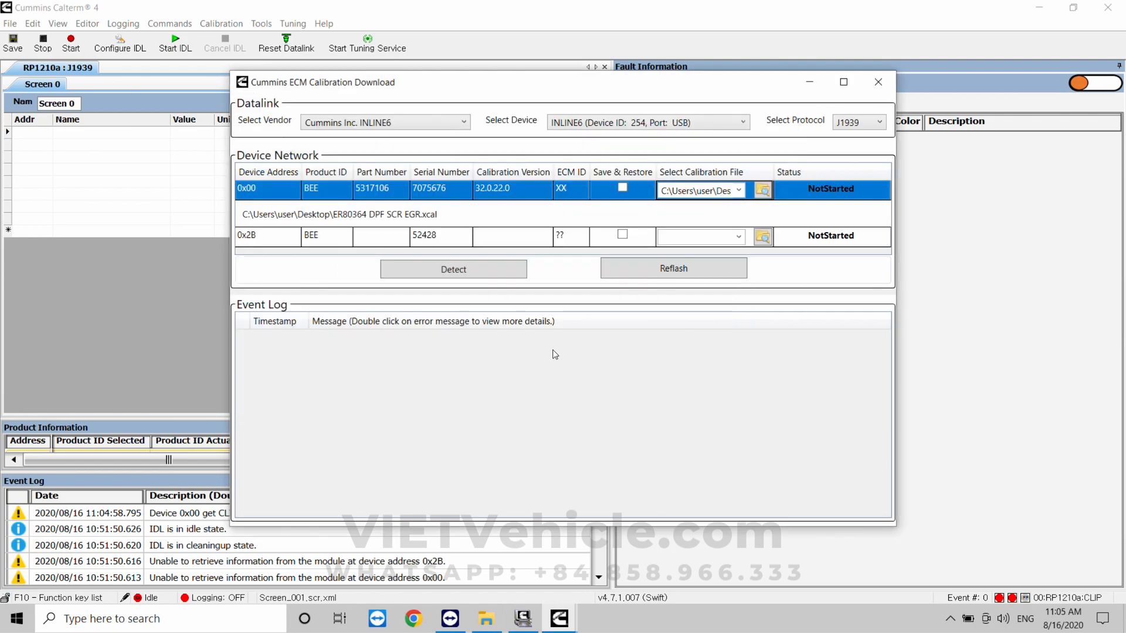
Step: Enable Save & Restore for device 0x00, reflash it with the chosen calibration file and exit the calibration download window
{"action": "left_click", "coordinate": [622, 188]}
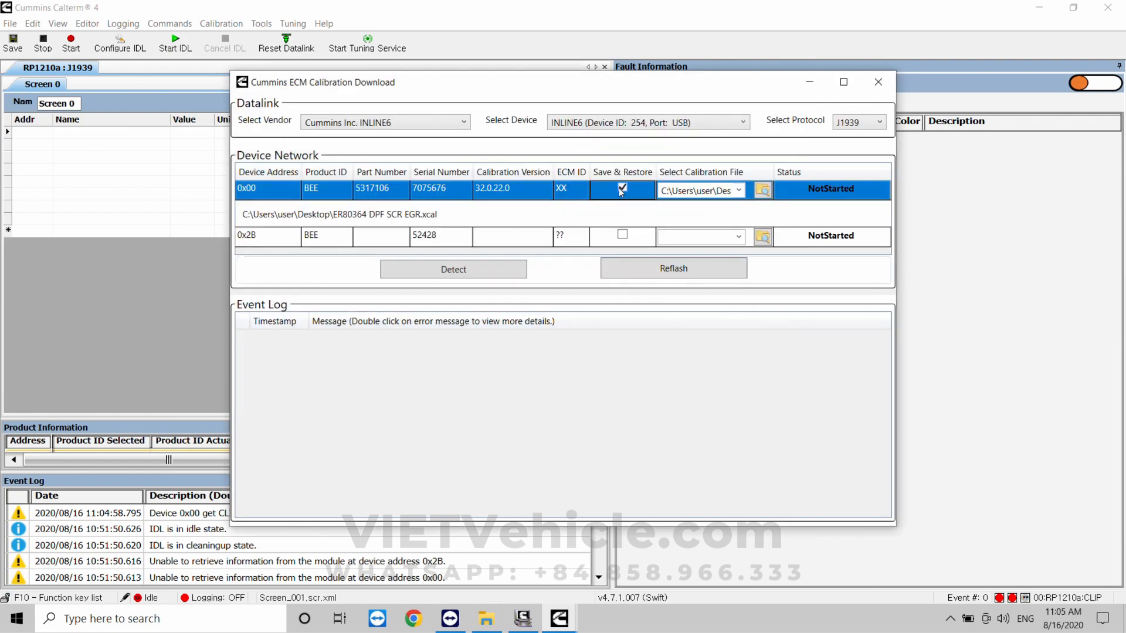
{"action": "left_click", "coordinate": [688, 269]}
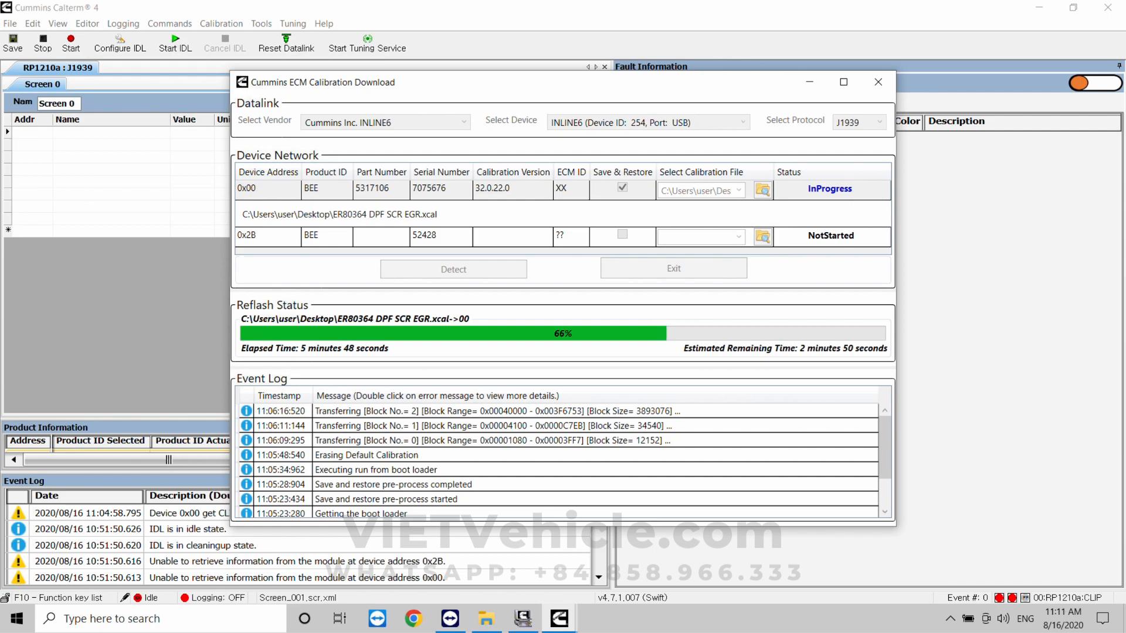
{"action": "key", "text": "Return"}
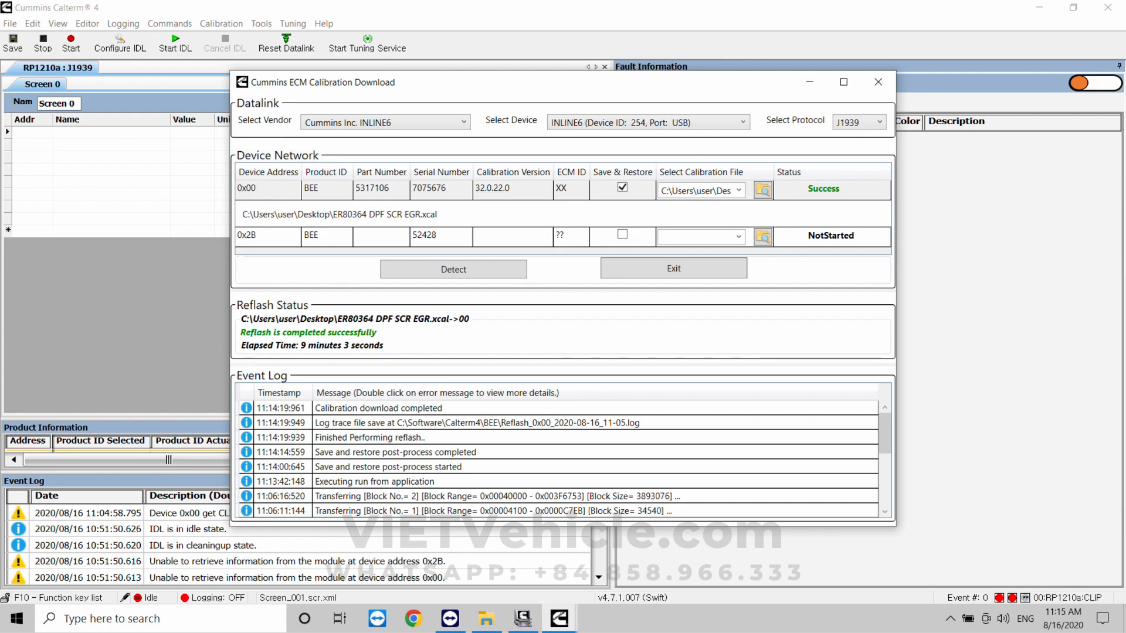
{"action": "left_click", "coordinate": [696, 269]}
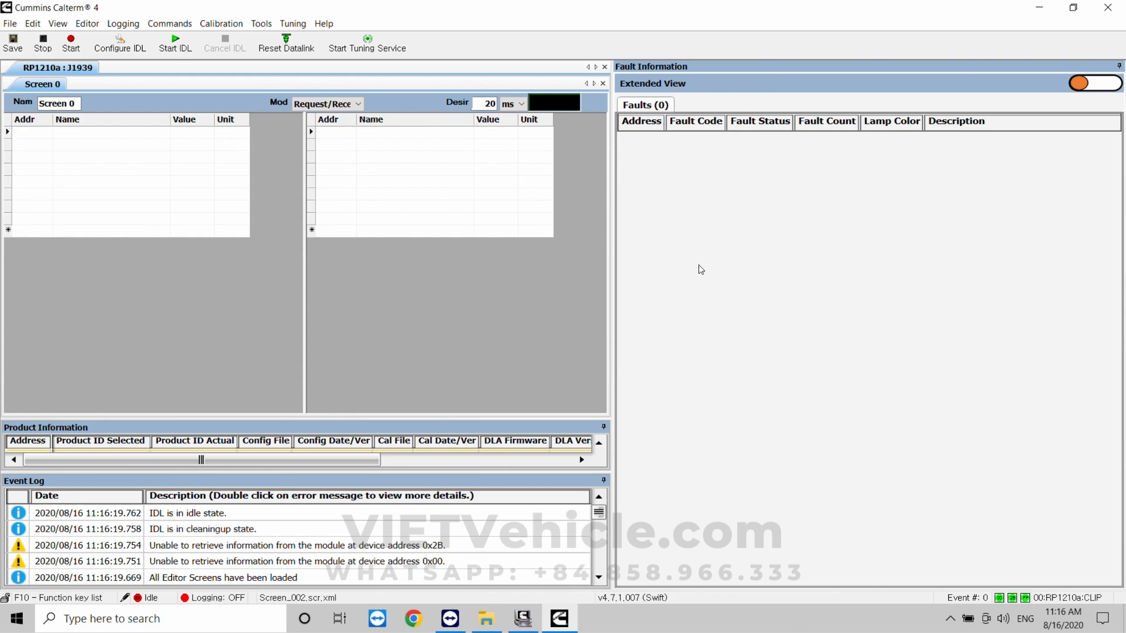
Step: Erase all faults from the ECM
{"action": "left_click", "coordinate": [170, 24]}
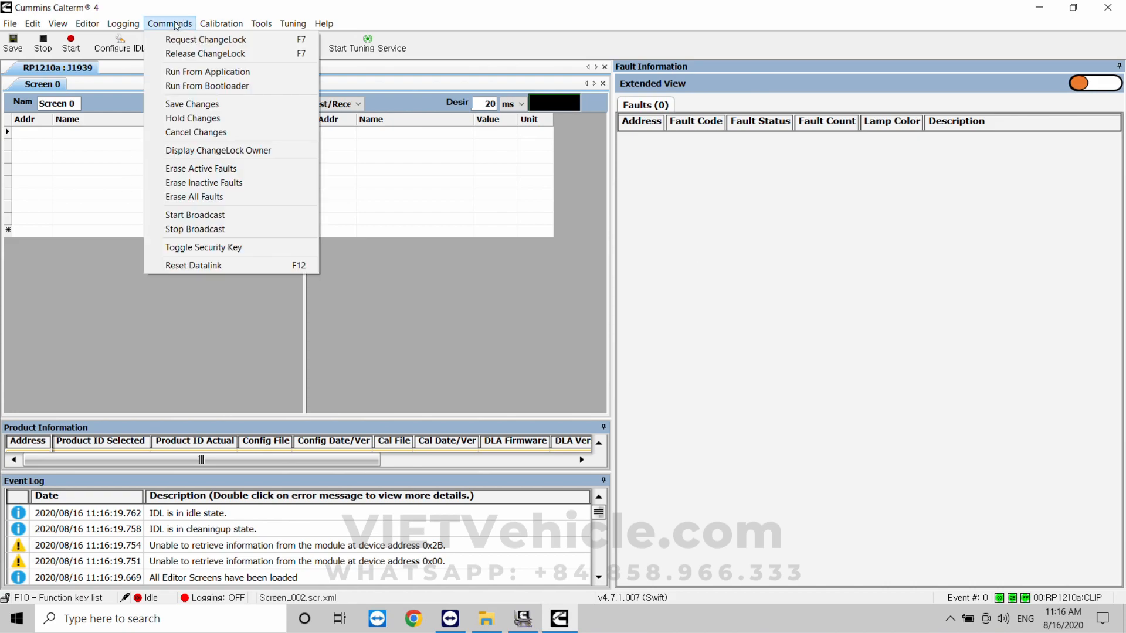
{"action": "left_click", "coordinate": [204, 195]}
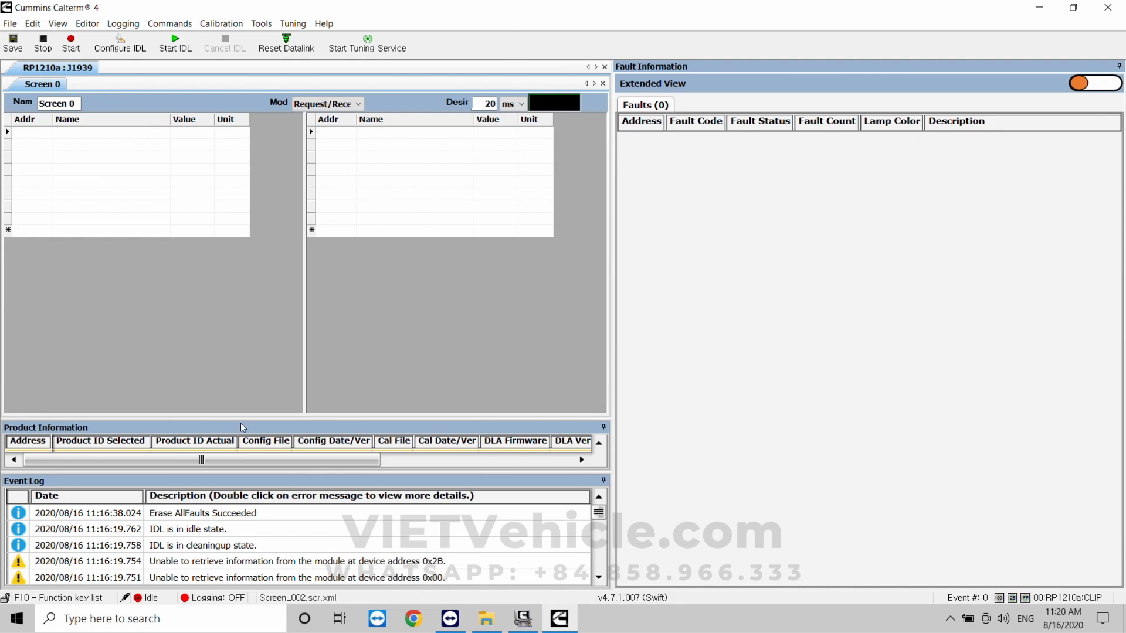
Step: Switch to Cummins INSITE, connect to the ECM without creating or activating a work order, and check its fault codes
{"action": "key", "text": "alt"}
{"action": "left_click", "coordinate": [524, 619]}
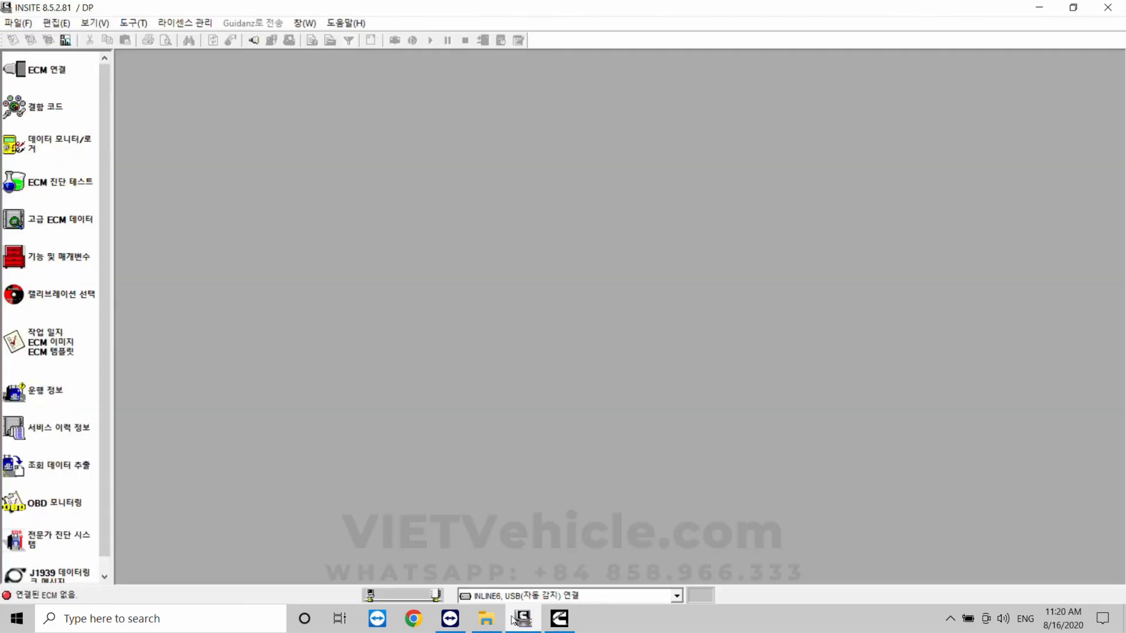
{"action": "left_click", "coordinate": [57, 84]}
{"action": "left_click", "coordinate": [477, 441]}
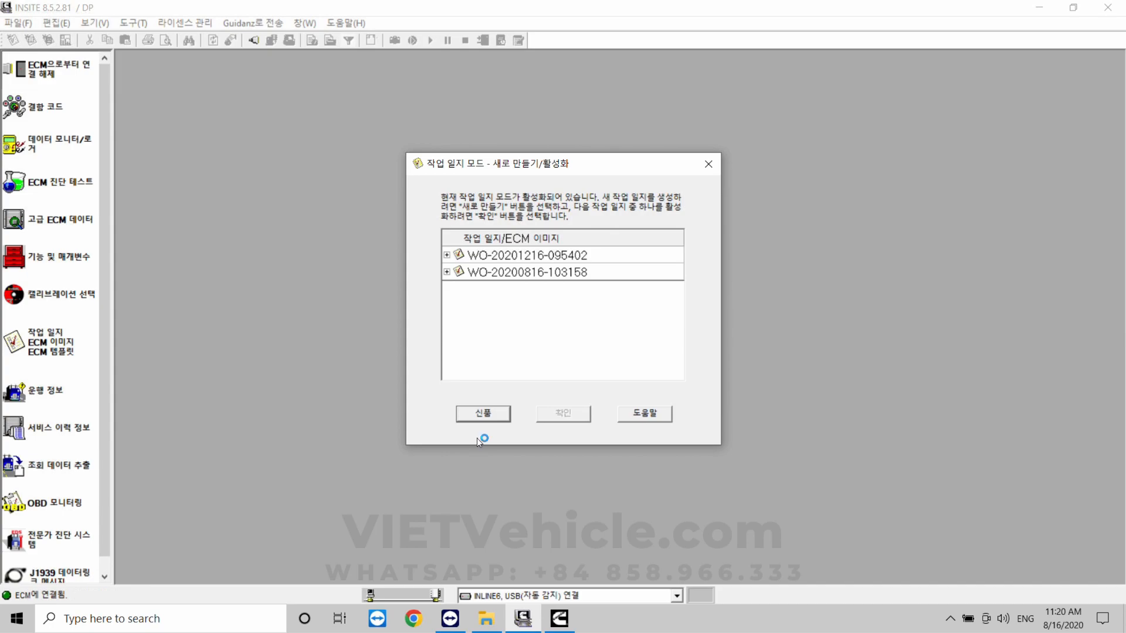
{"action": "left_click", "coordinate": [712, 164]}
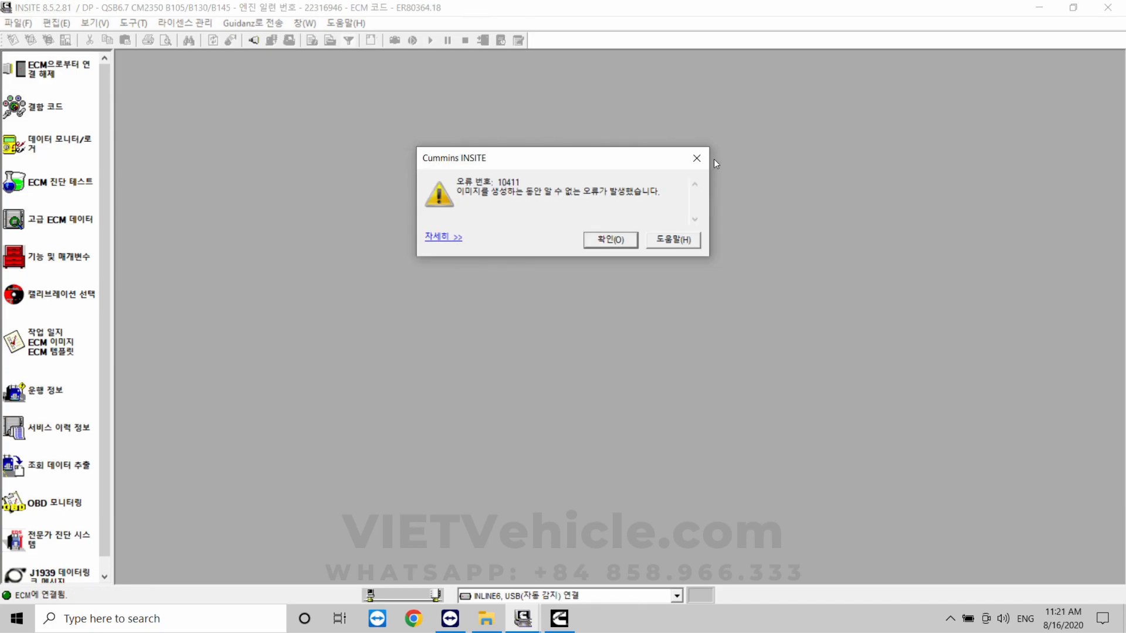
{"action": "left_click", "coordinate": [697, 158]}
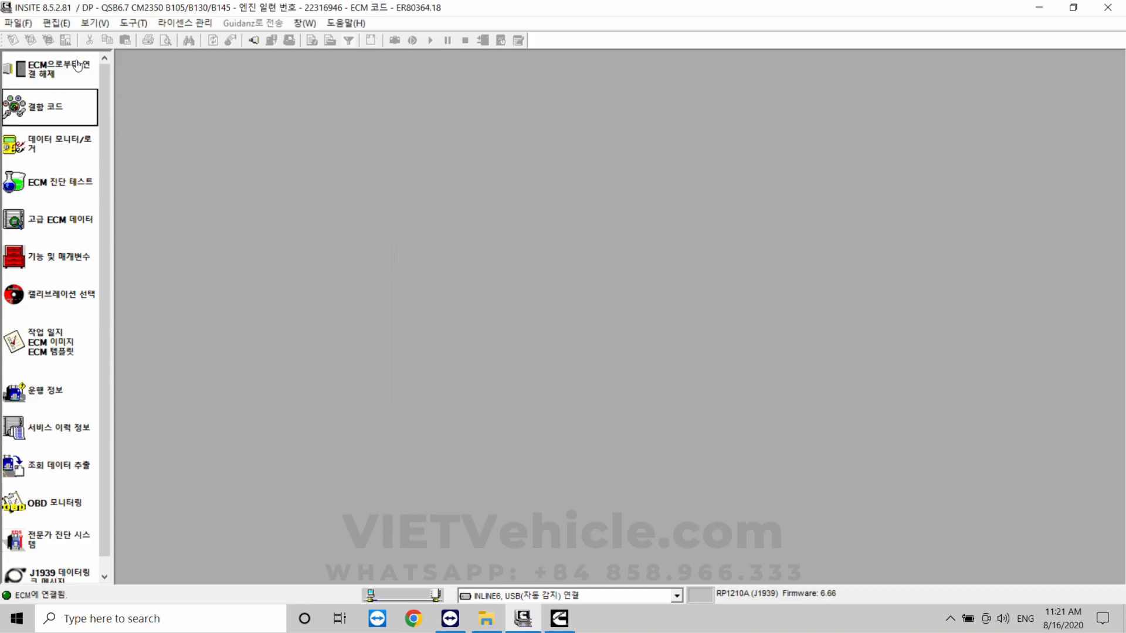
{"action": "left_click", "coordinate": [58, 98]}
{"action": "left_click", "coordinate": [119, 57]}
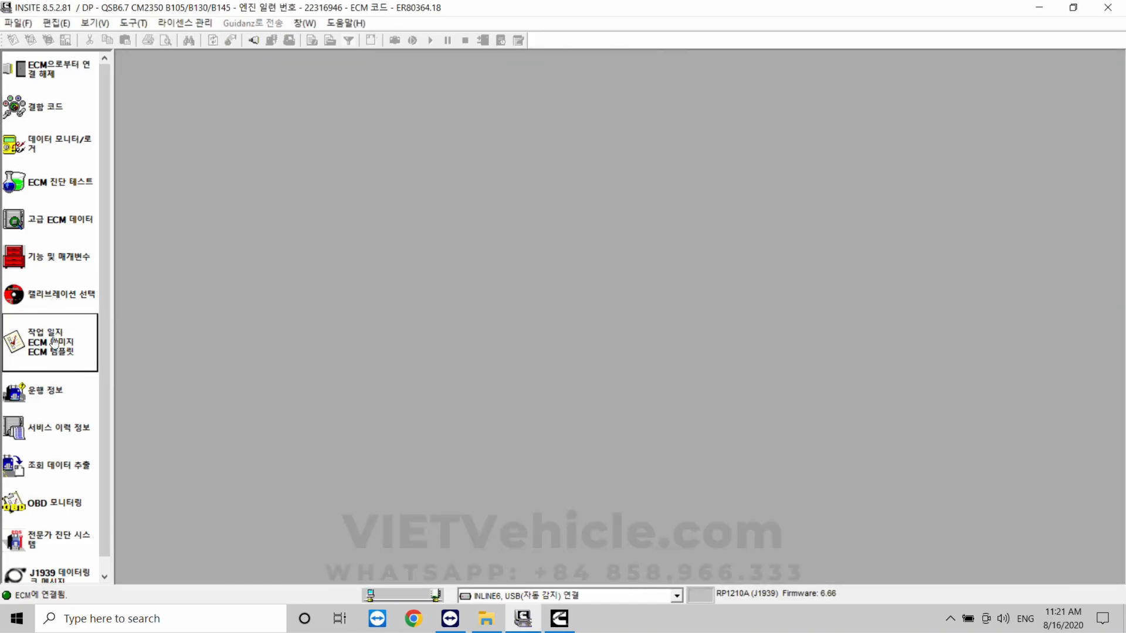
{"action": "left_click", "coordinate": [46, 355]}
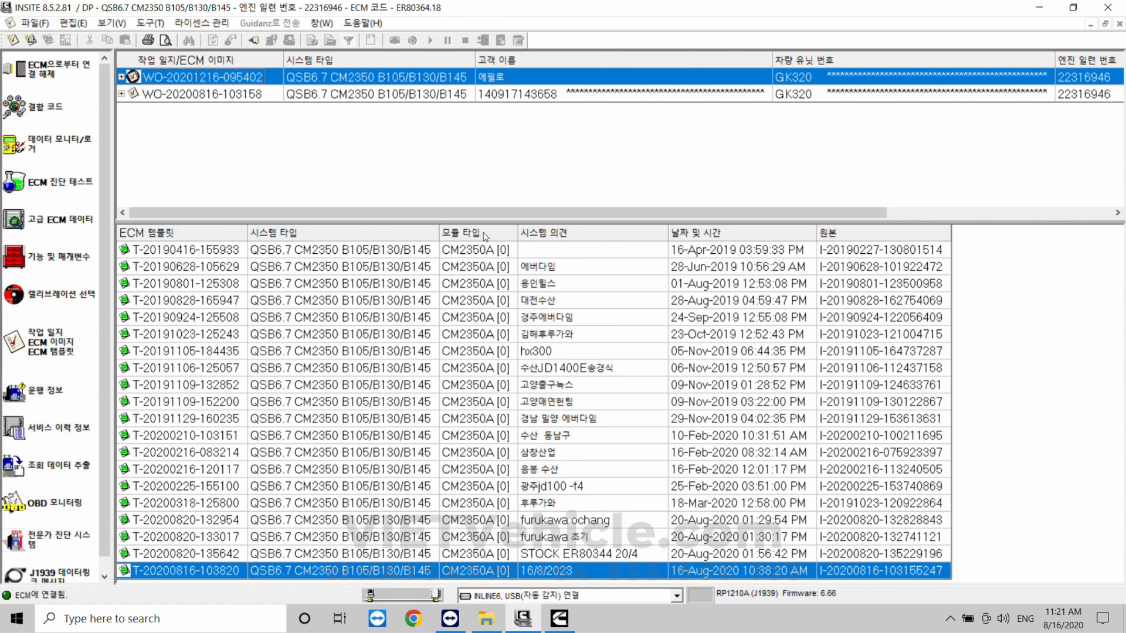
{"action": "left_click", "coordinate": [491, 251]}
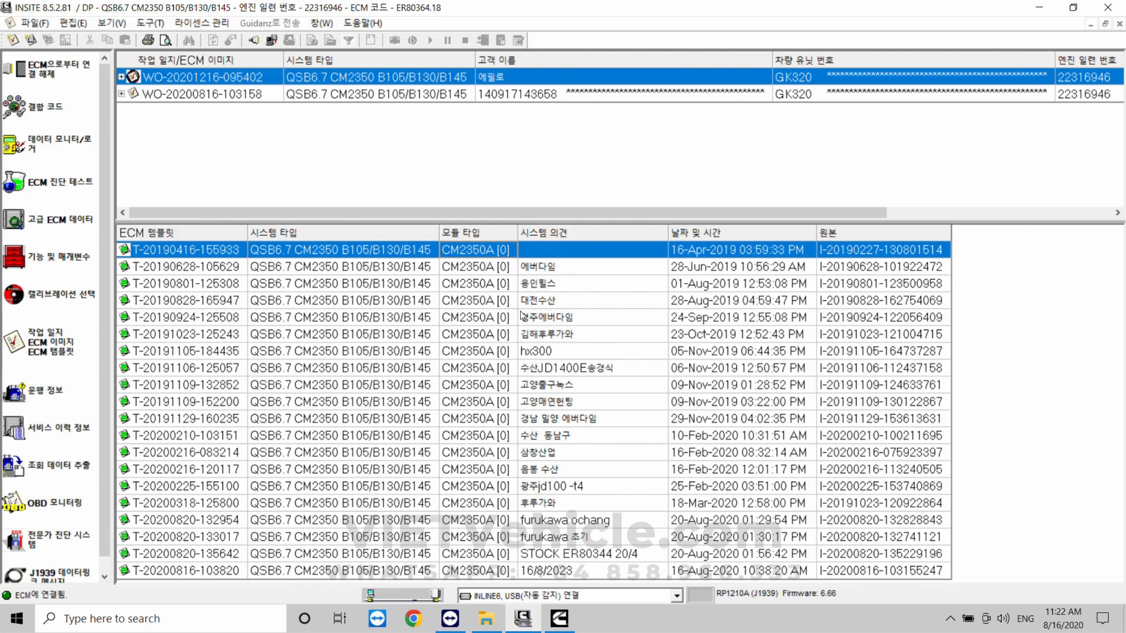
{"action": "right_click", "coordinate": [530, 570]}
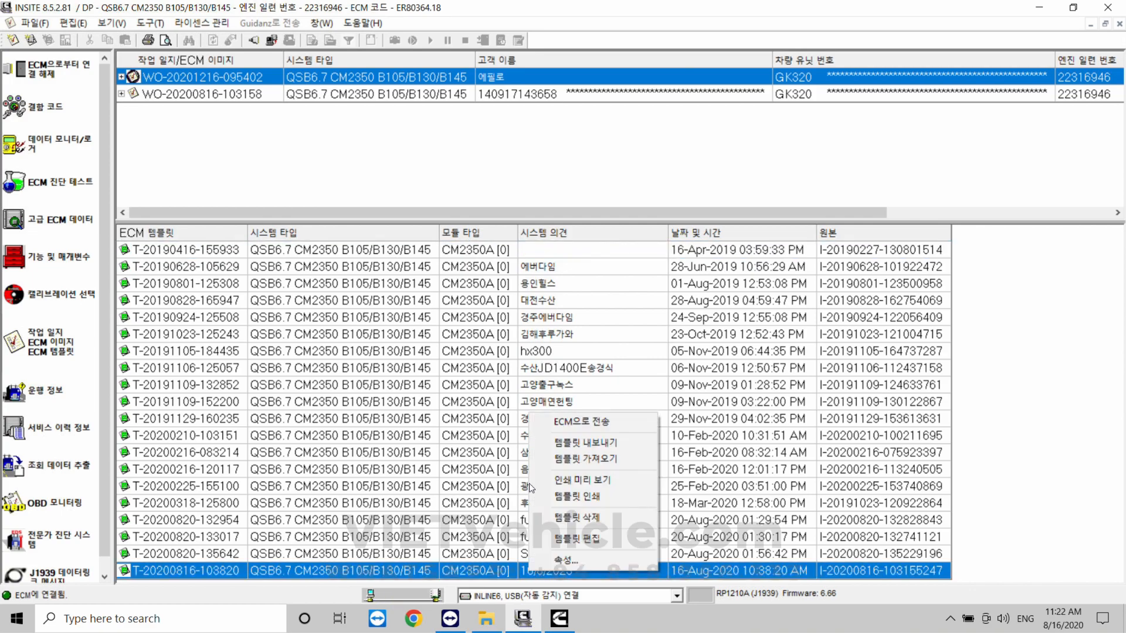
{"action": "left_click", "coordinate": [570, 425]}
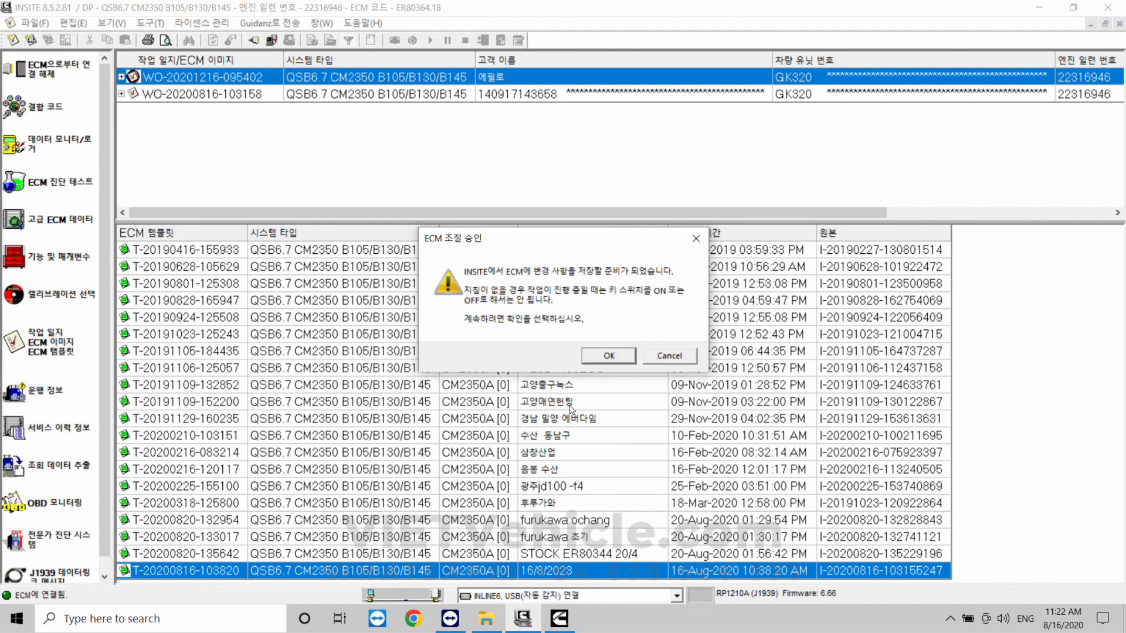
{"action": "key", "text": "Return"}
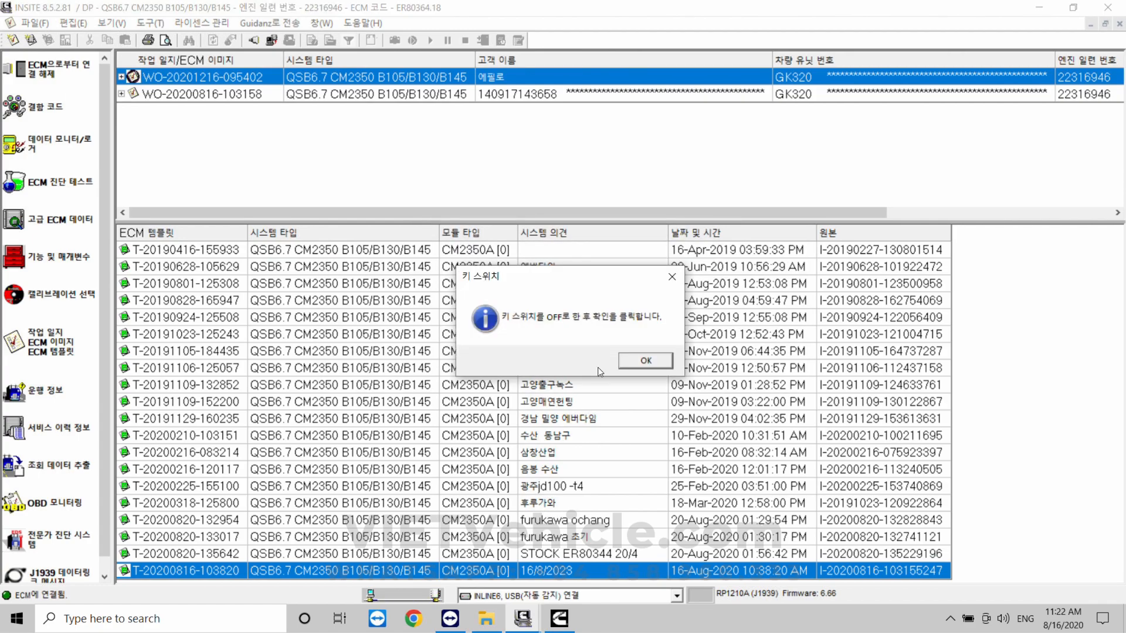
{"action": "key", "text": "Return"}
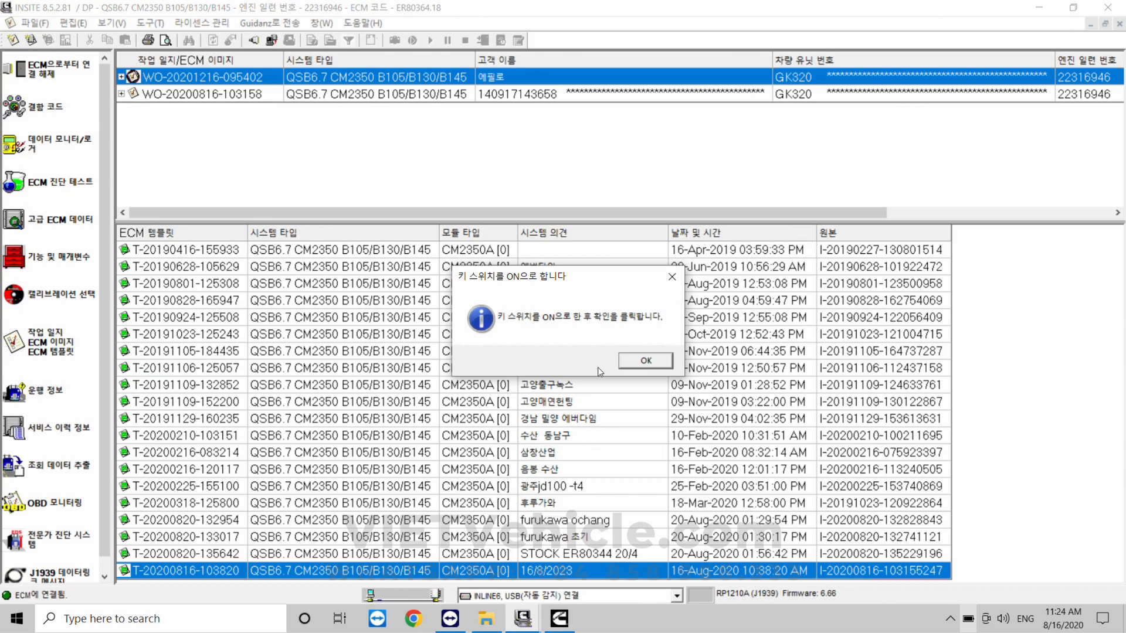
{"action": "key", "text": "Return"}
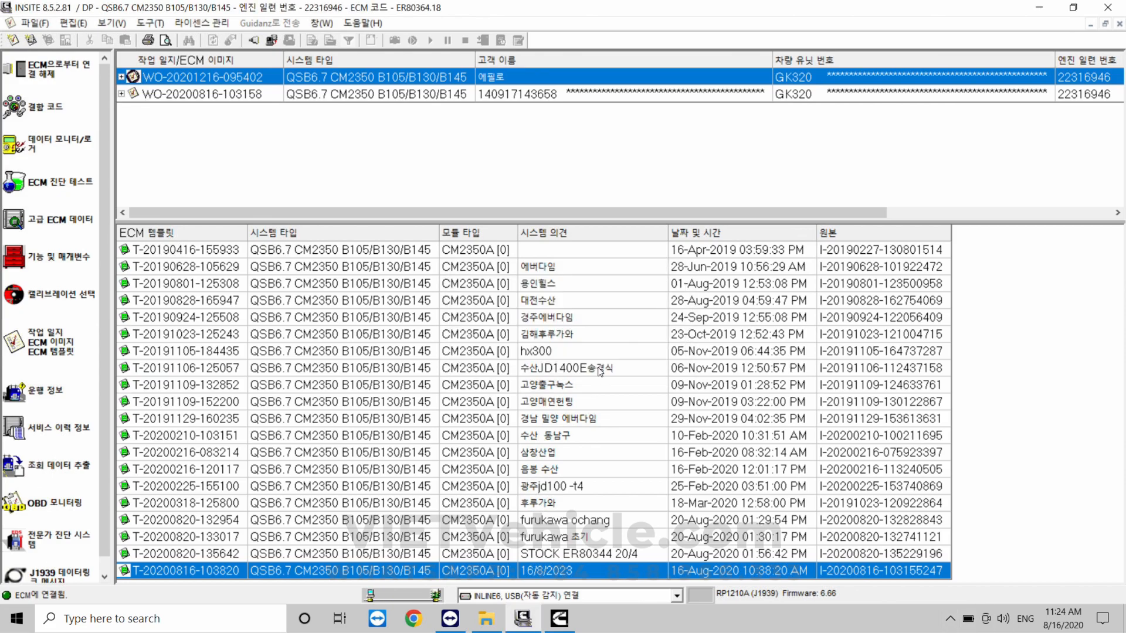
Step: Close the work order and template list and view the ECM's fault codes
{"action": "left_click", "coordinate": [50, 344]}
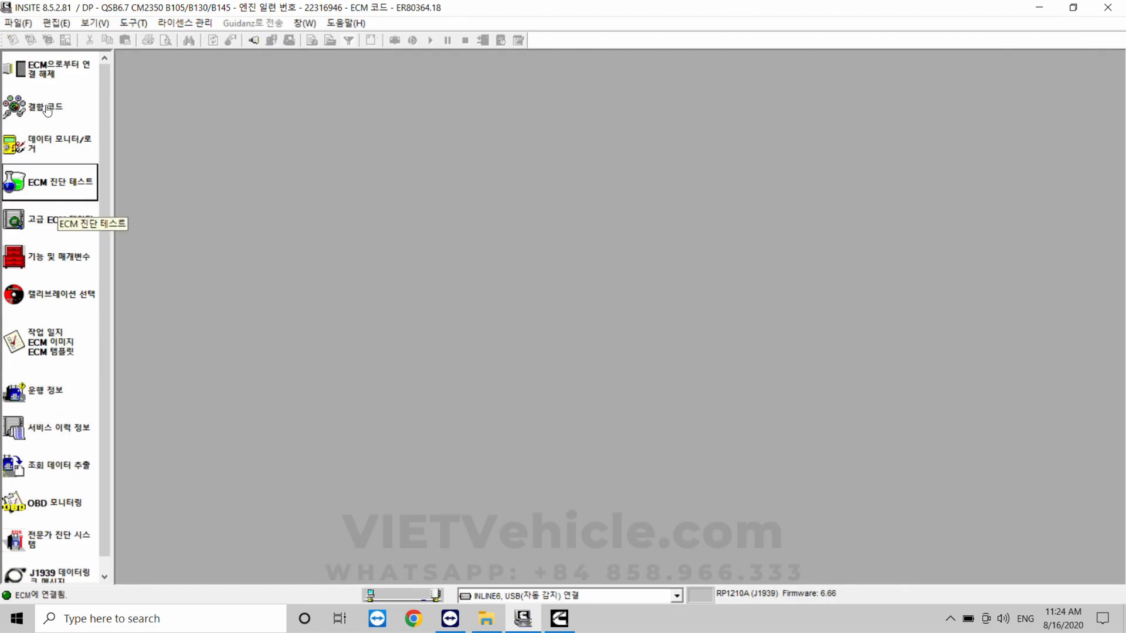
{"action": "left_click", "coordinate": [46, 112]}
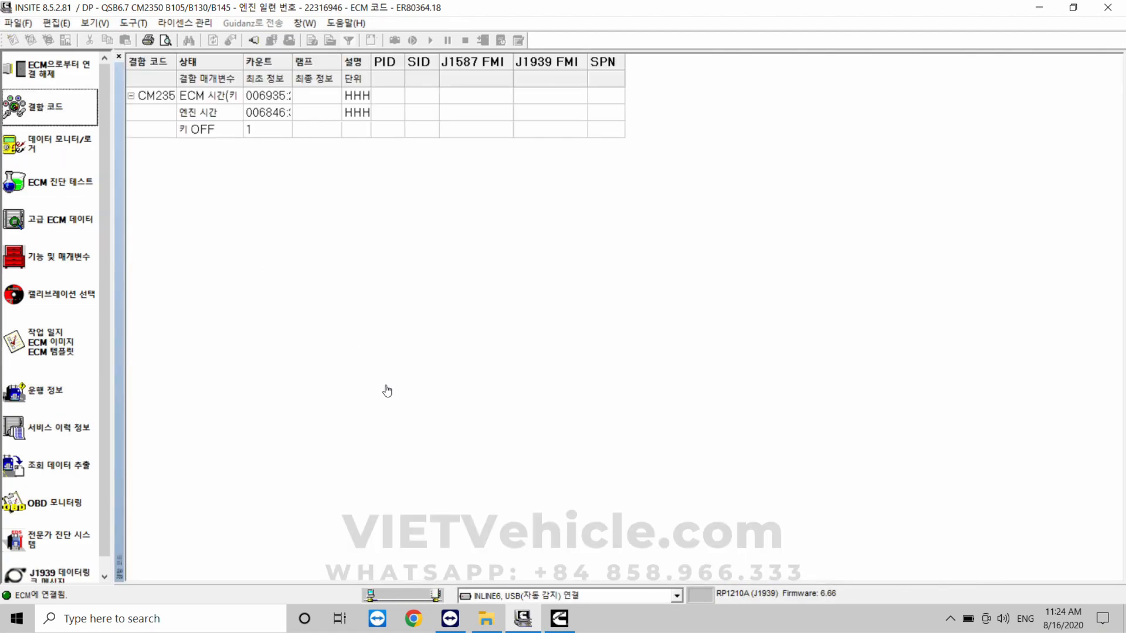